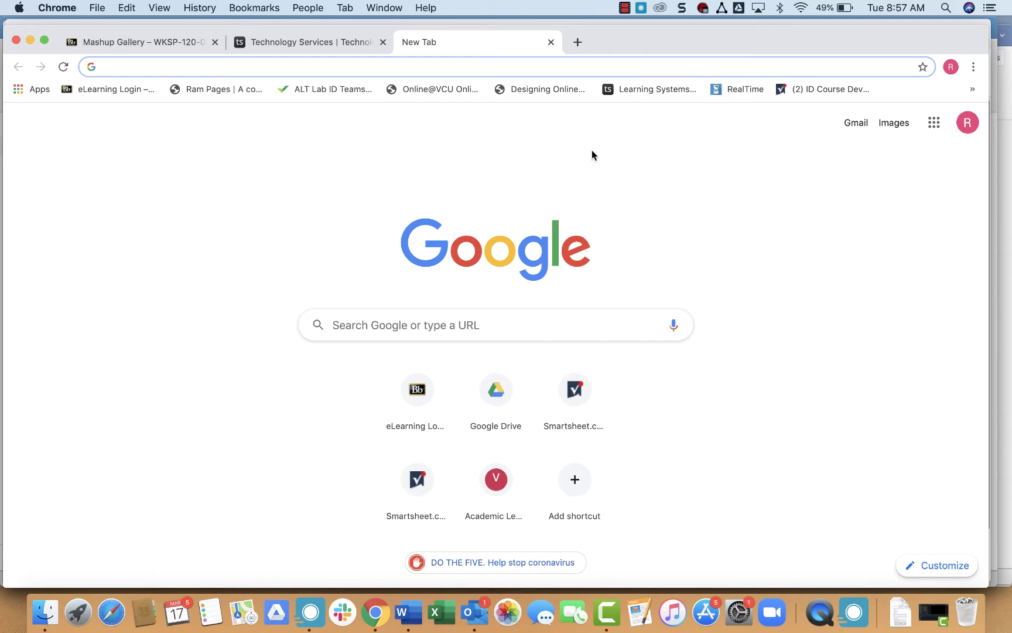
# Step: From Technology Services, go through askIT's K index to the Kaltura article and its MediaSpace link
pyautogui.click(323, 45)
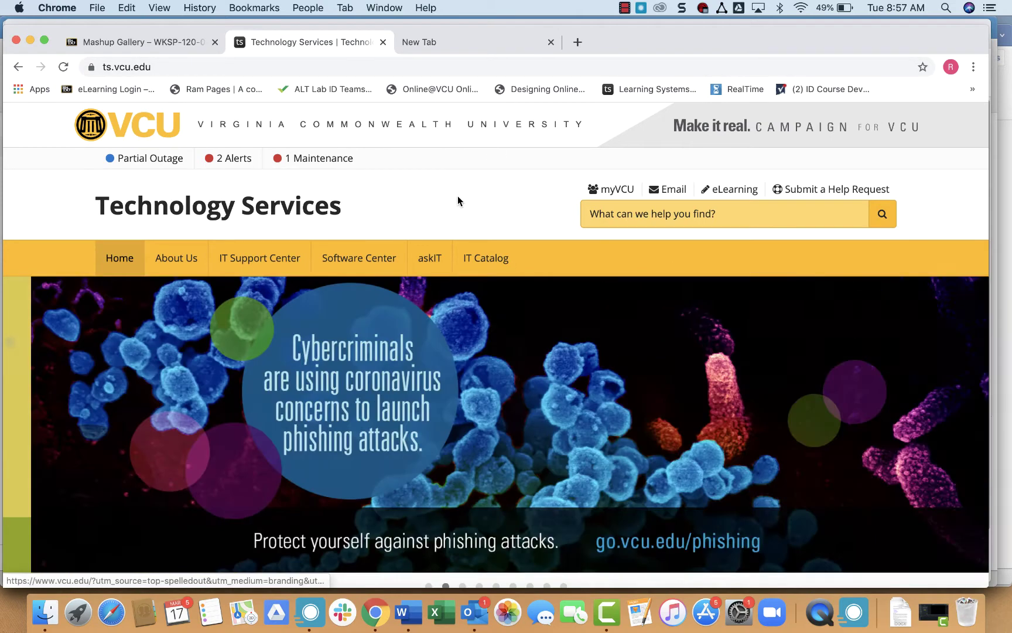
pyautogui.click(429, 253)
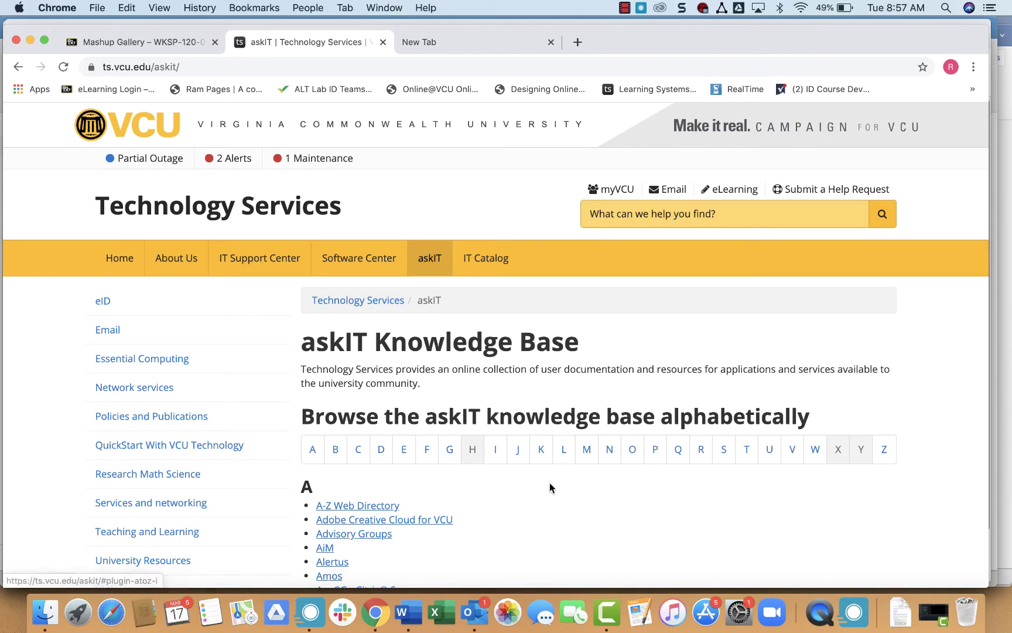
pyautogui.click(541, 451)
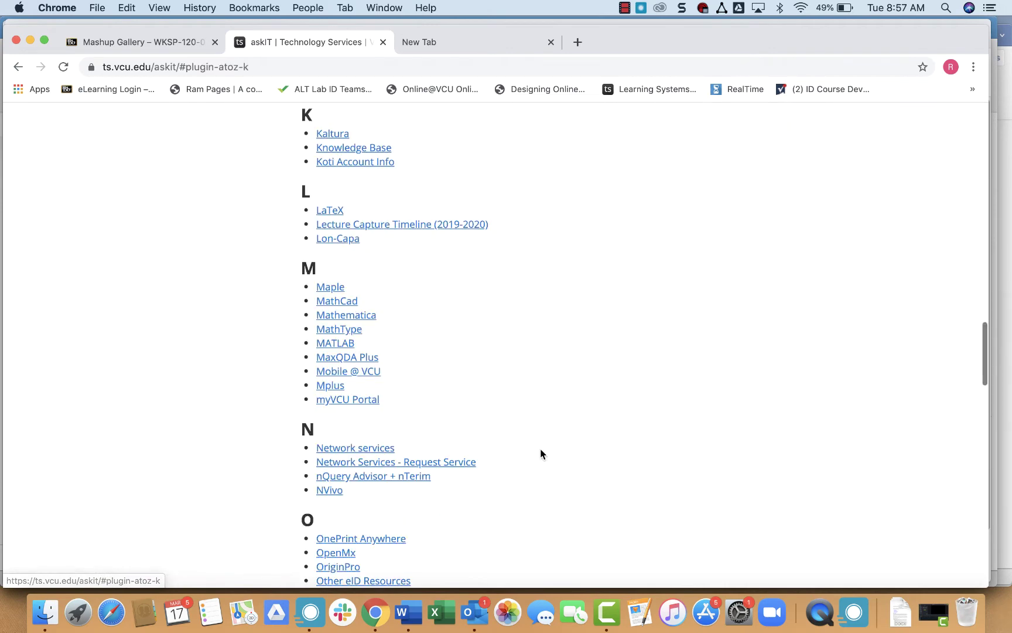
pyautogui.click(325, 137)
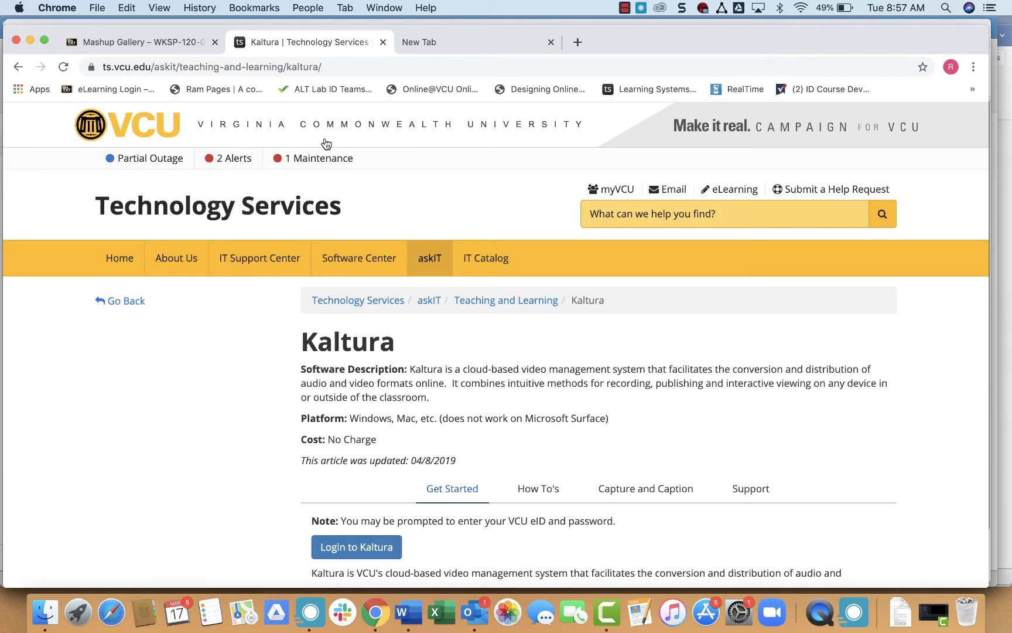
pyautogui.click(352, 551)
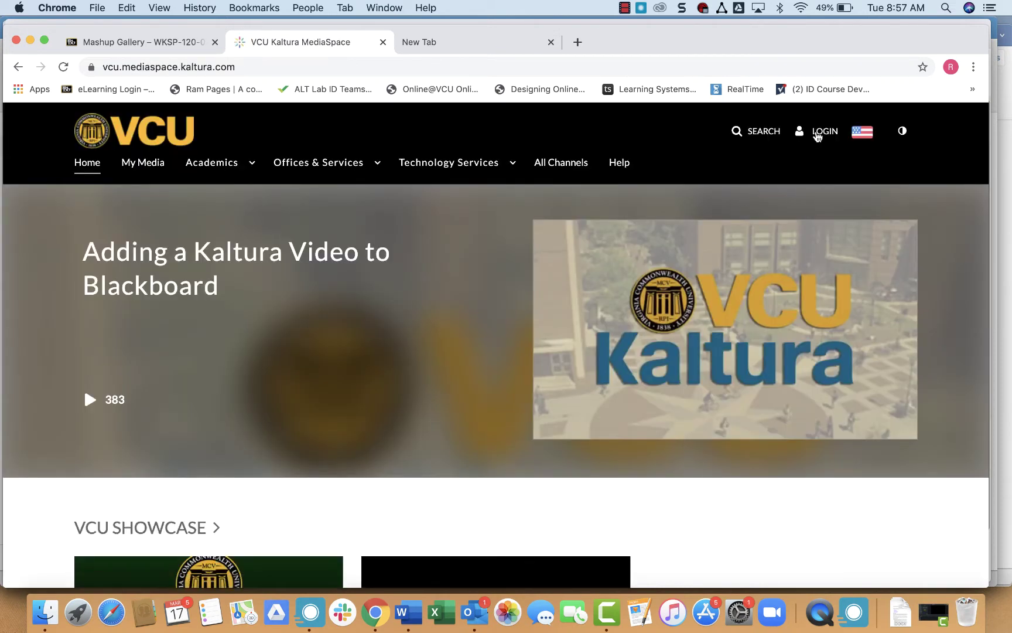
# Step: Log in to MediaSpace and open My Media to locate the Creating a Group Email List video
pyautogui.click(818, 133)
pyautogui.click(749, 248)
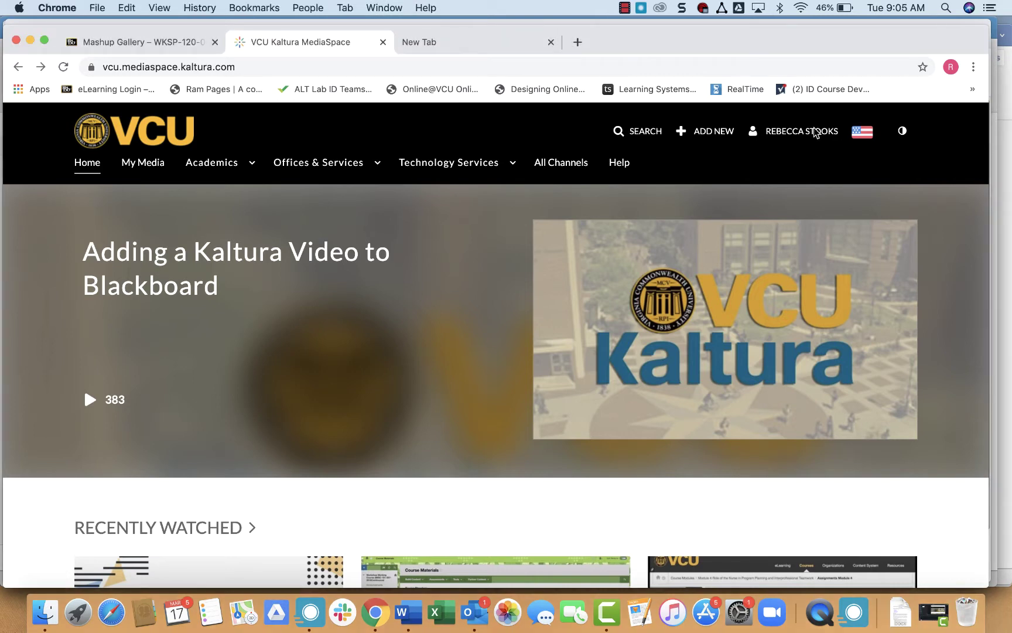
pyautogui.click(815, 132)
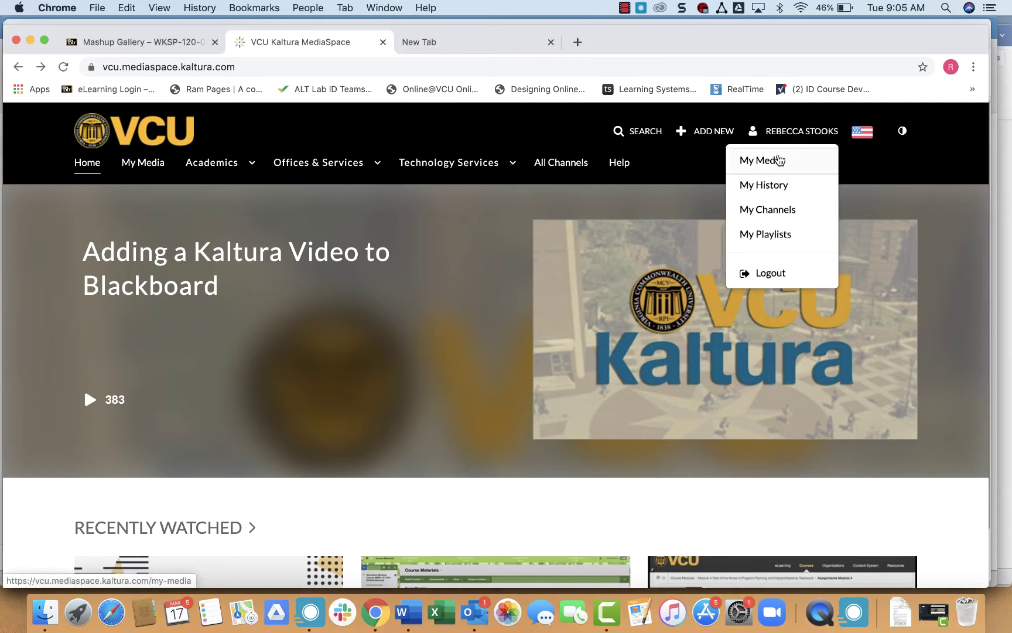
pyautogui.click(778, 160)
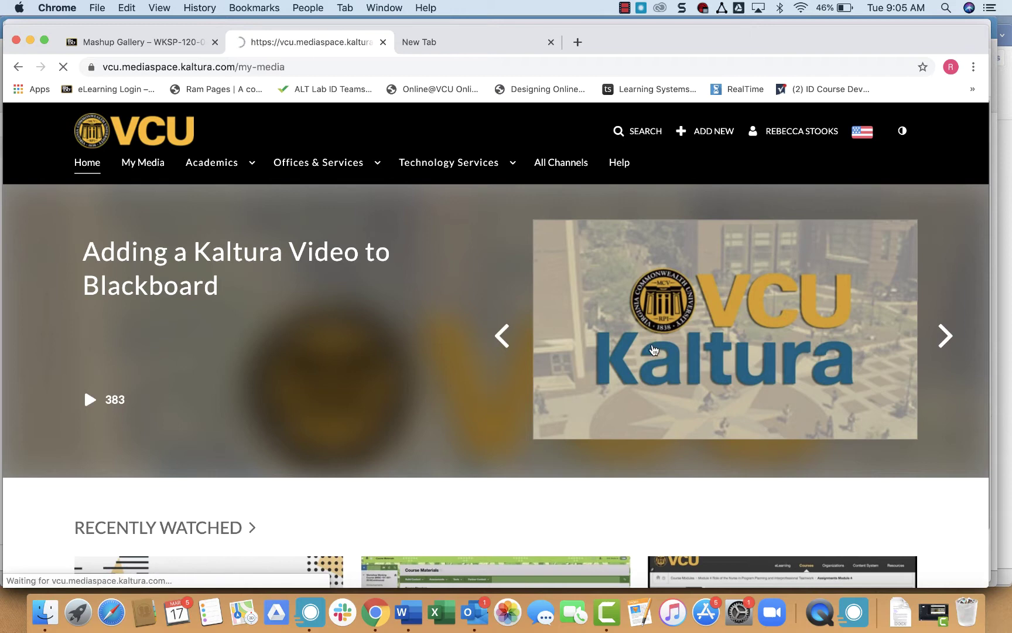
pyautogui.scroll(-4, 653, 350)
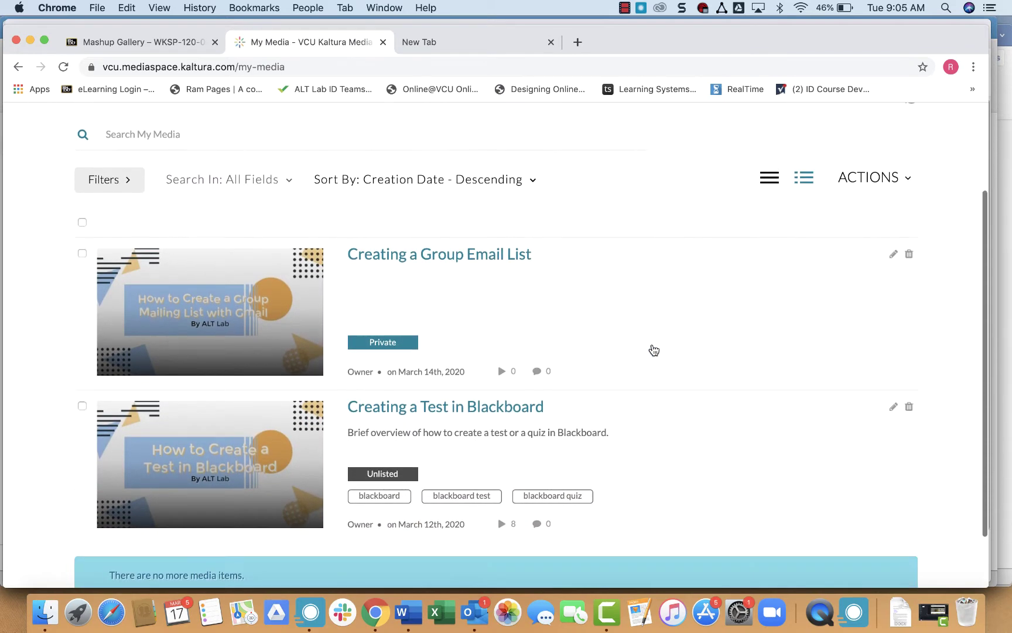
pyautogui.scroll(4, 654, 350)
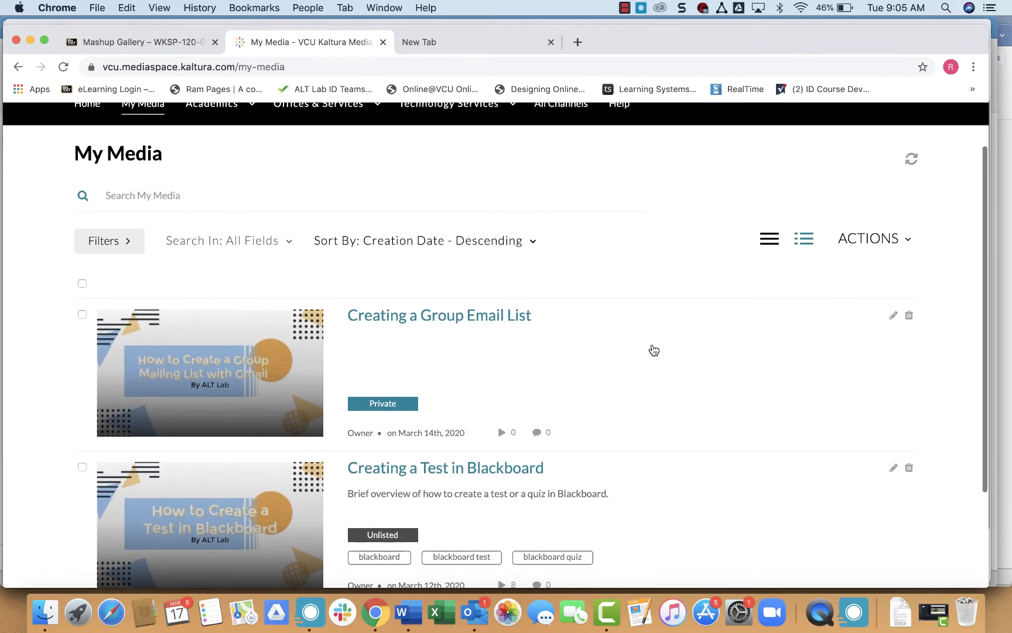
pyautogui.scroll(1, 654, 350)
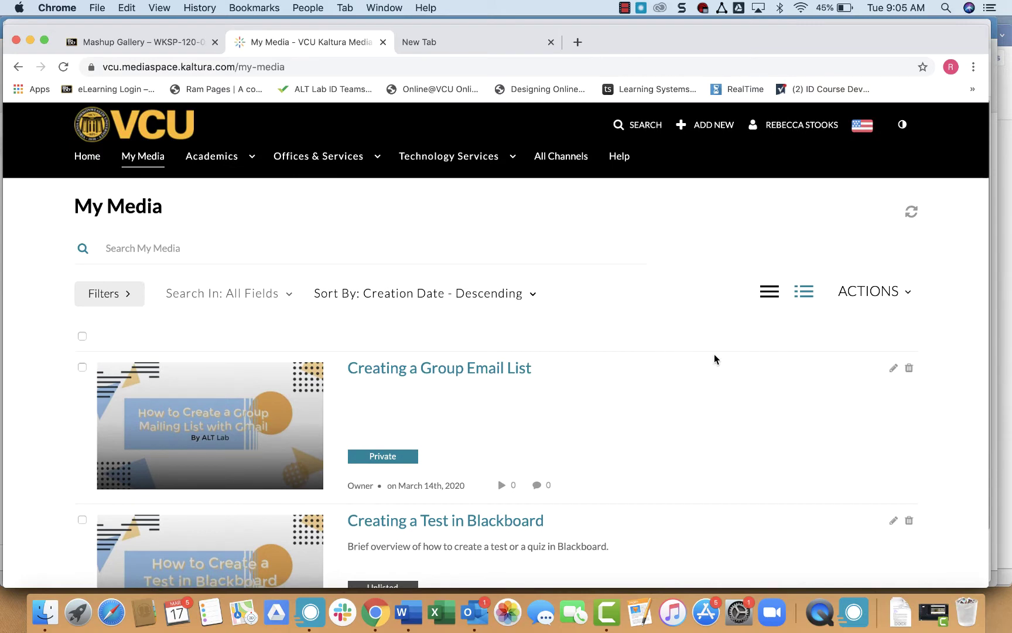
# Step: Launch the editor on Creating a Group Email List and switch to the Quiz builder
pyautogui.click(894, 368)
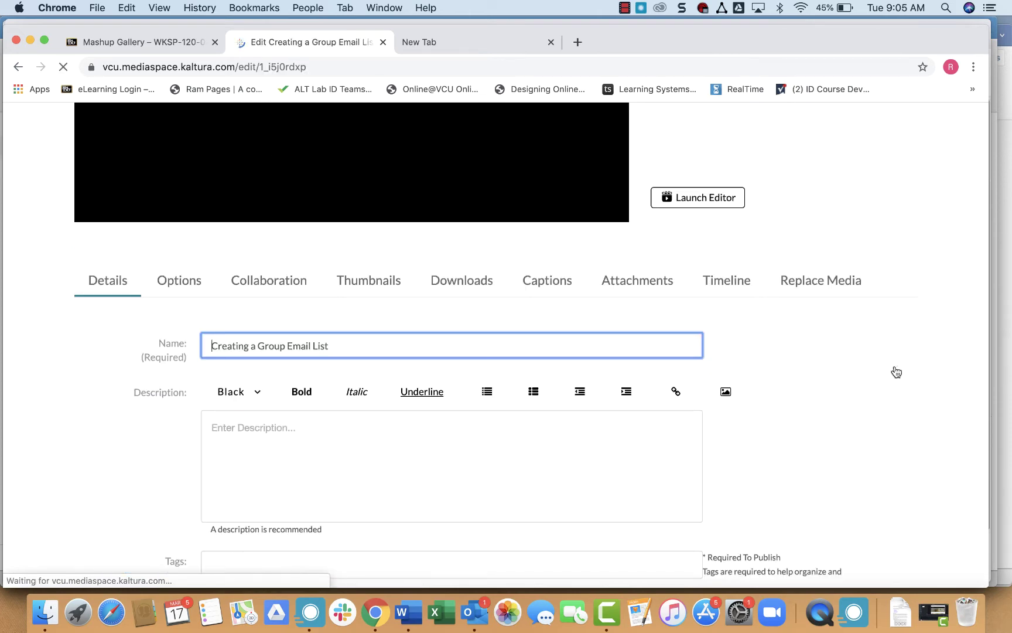
pyautogui.scroll(5, 863, 241)
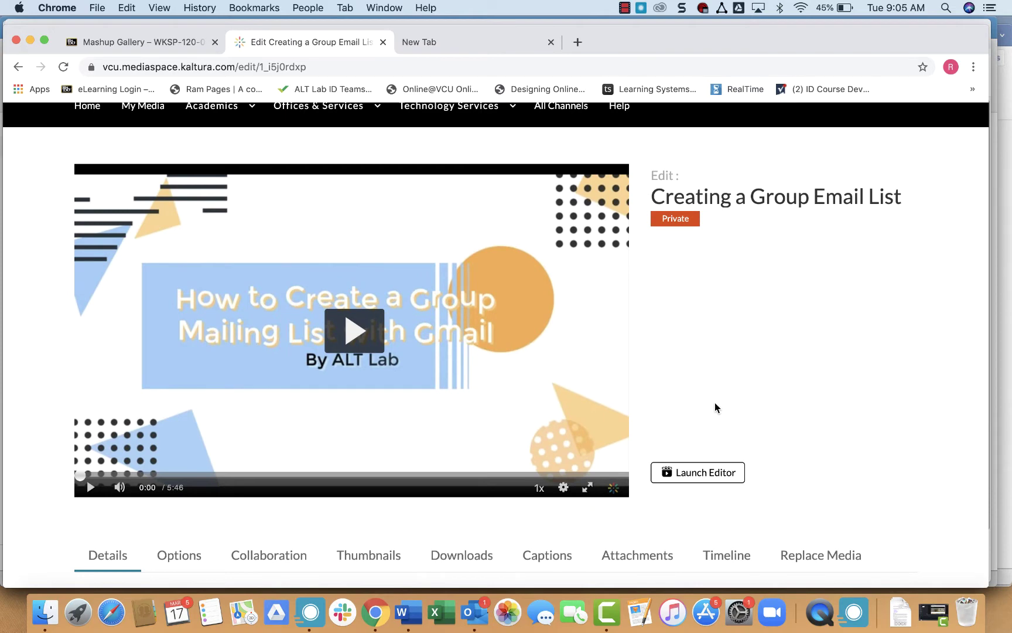
pyautogui.click(700, 478)
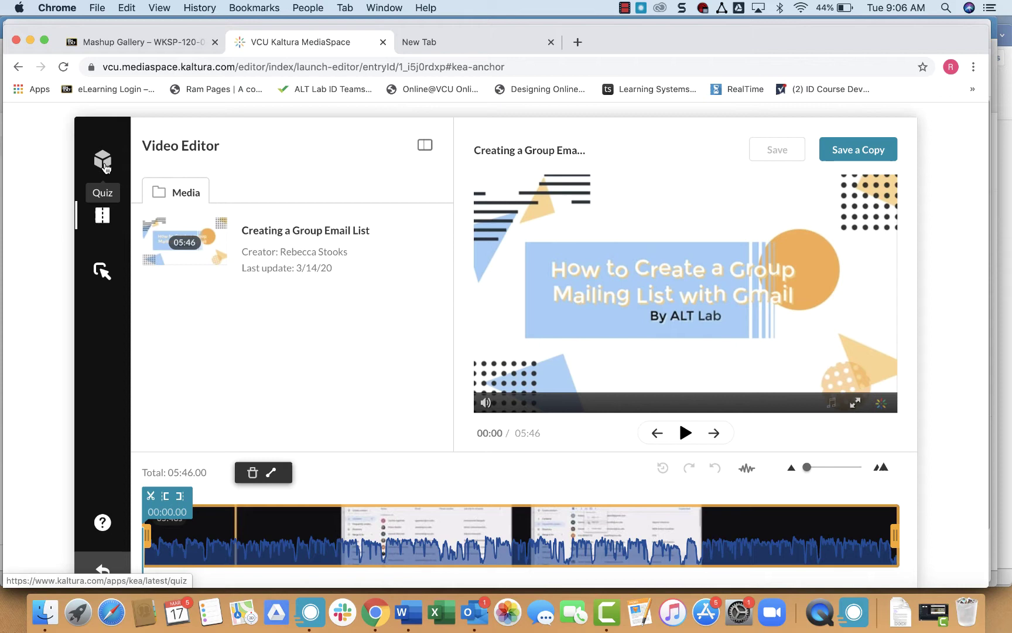
pyautogui.click(104, 166)
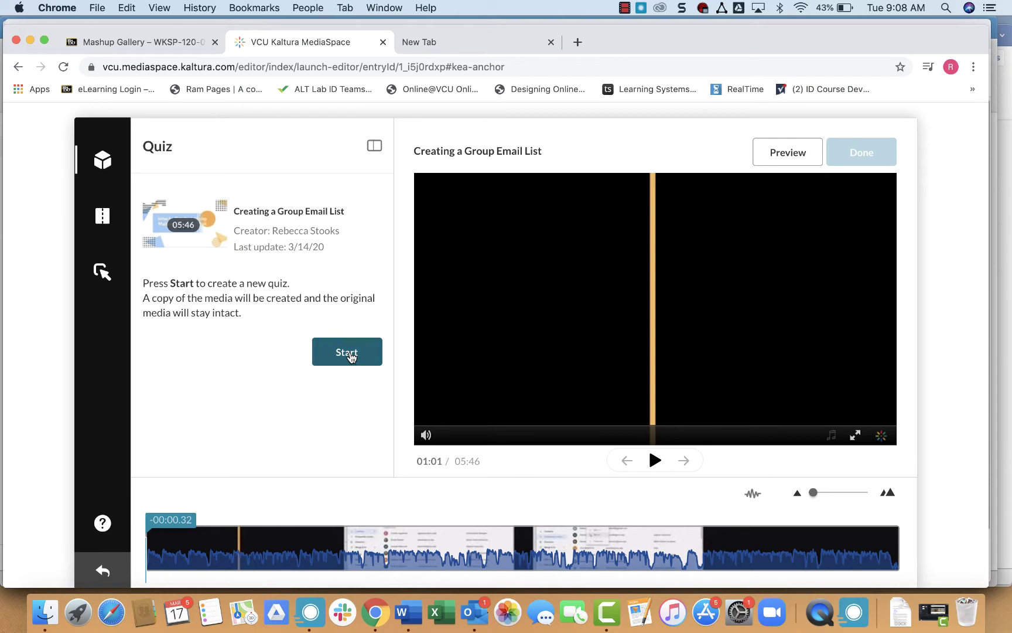
# Step: Start a new quiz copy of the video and pause playback at 00:03
pyautogui.click(351, 357)
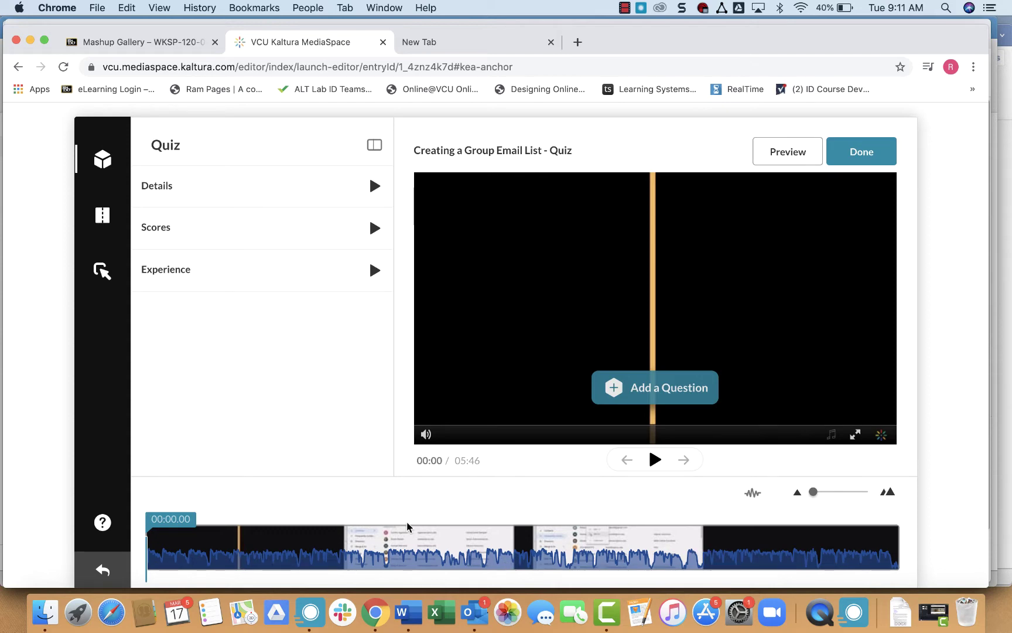
pyautogui.click(190, 551)
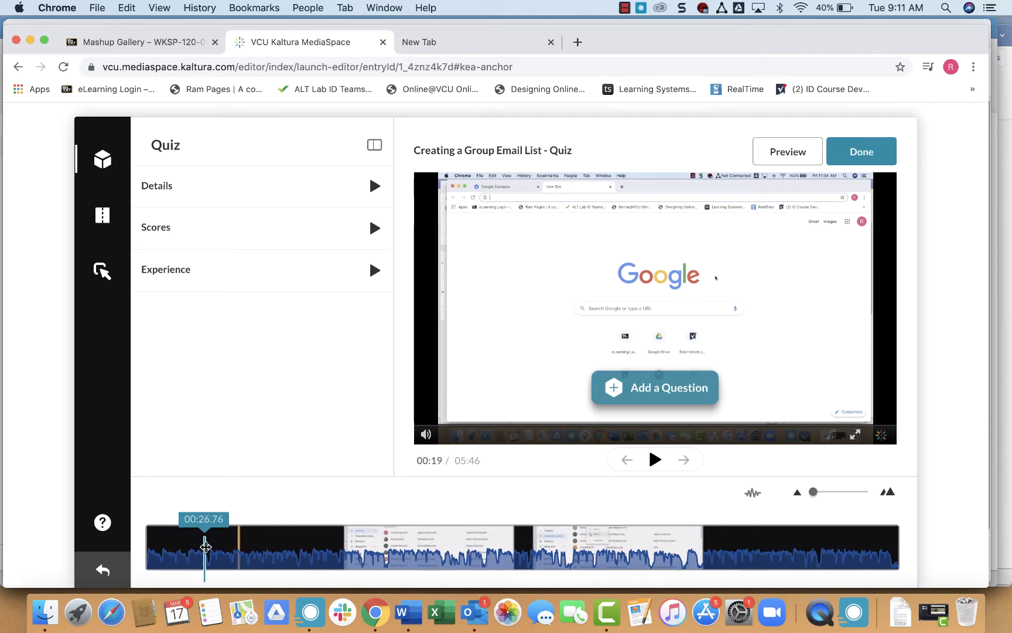
pyautogui.click(147, 538)
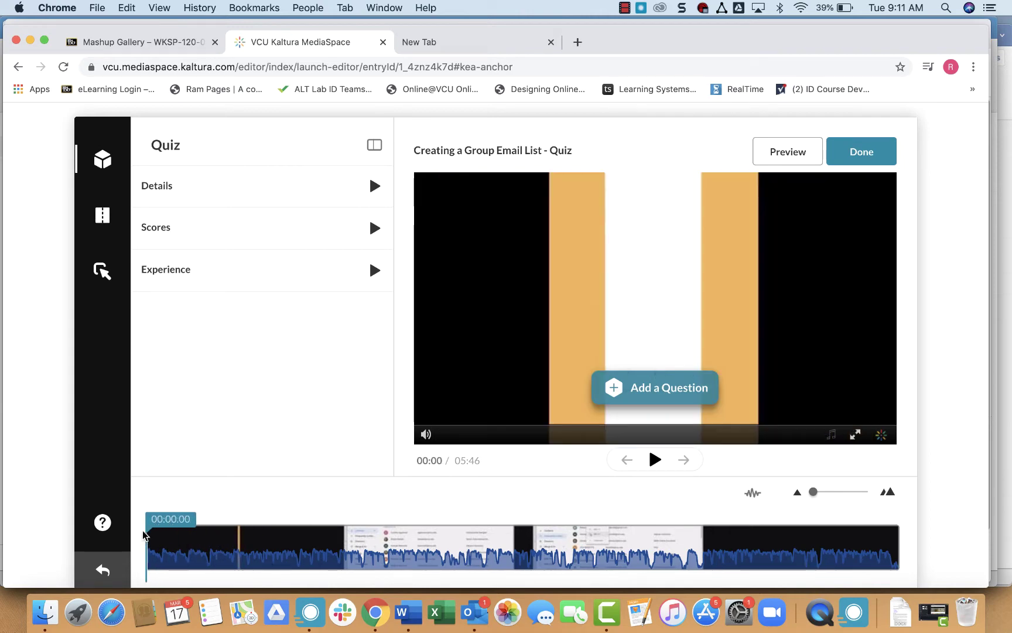
pyautogui.click(656, 459)
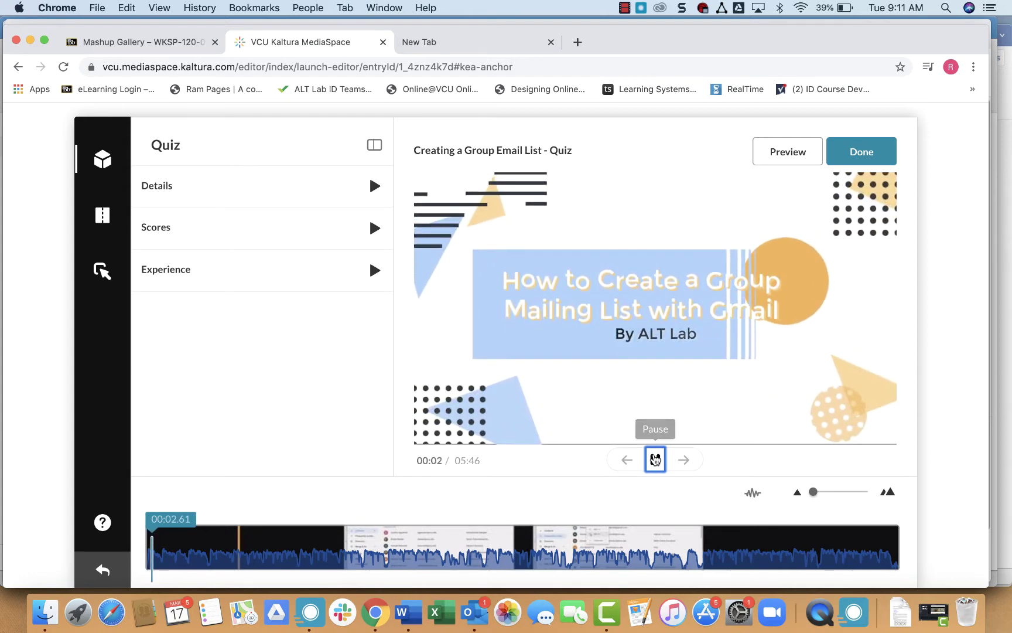
pyautogui.click(655, 458)
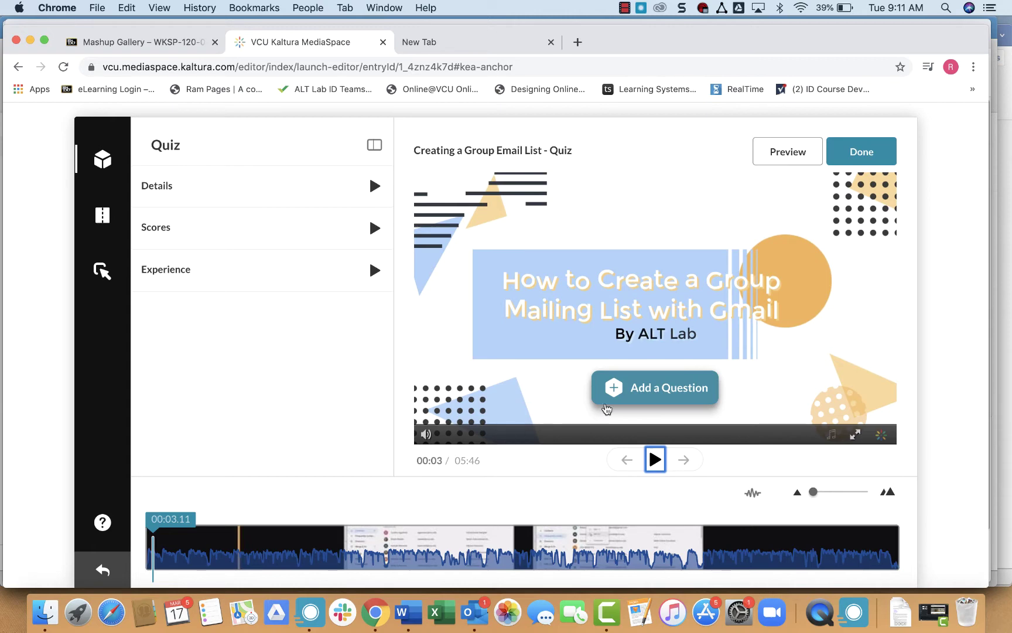
# Step: Save a three-answer multiple-choice question at 00:03, with 'Creating a group email list' moved to the bottom
pyautogui.click(656, 397)
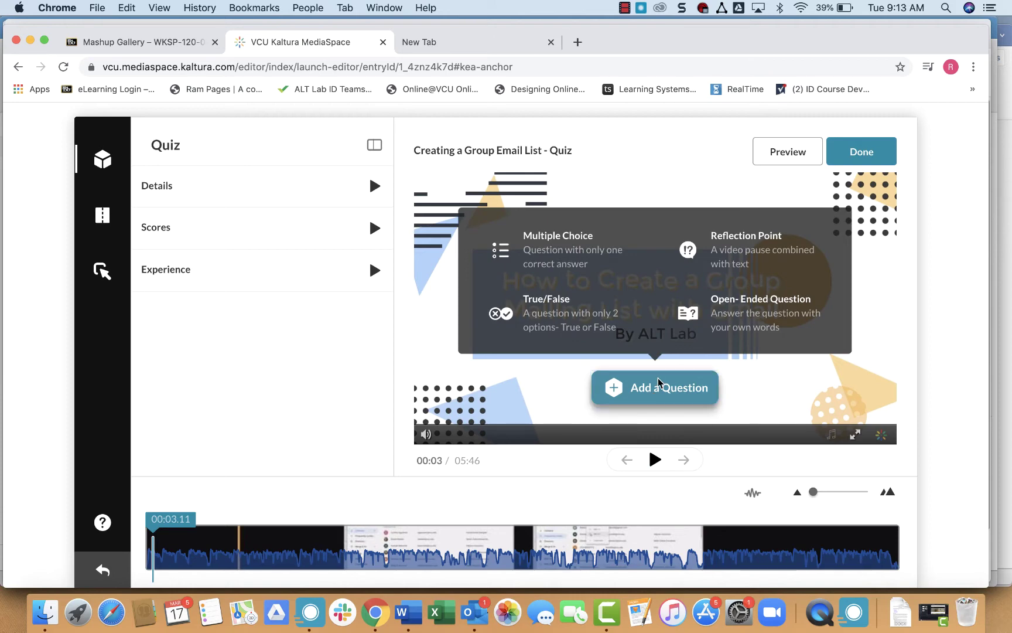
pyautogui.click(552, 258)
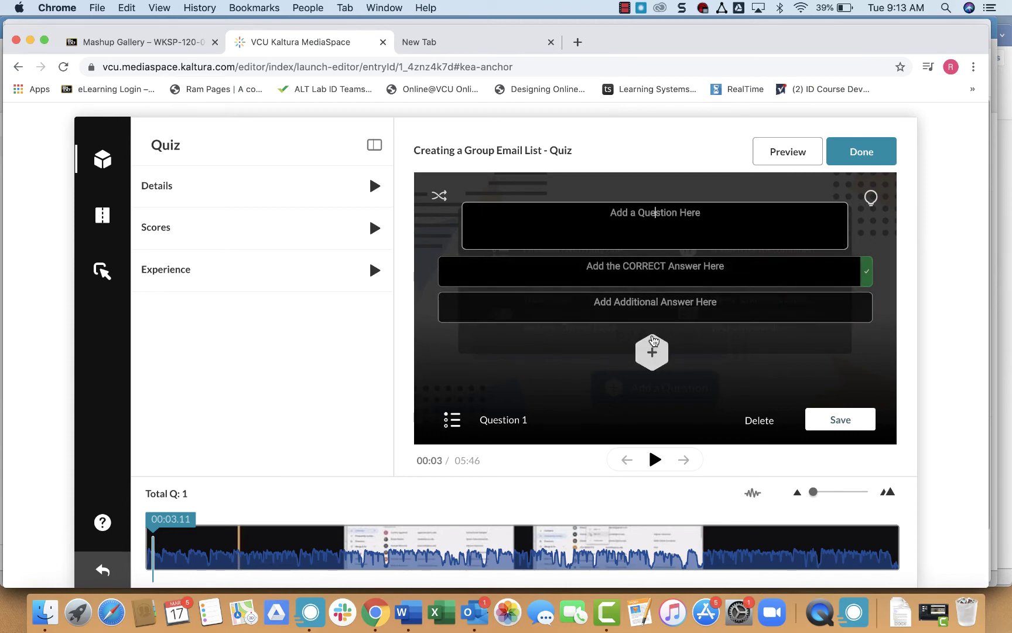
pyautogui.click(653, 353)
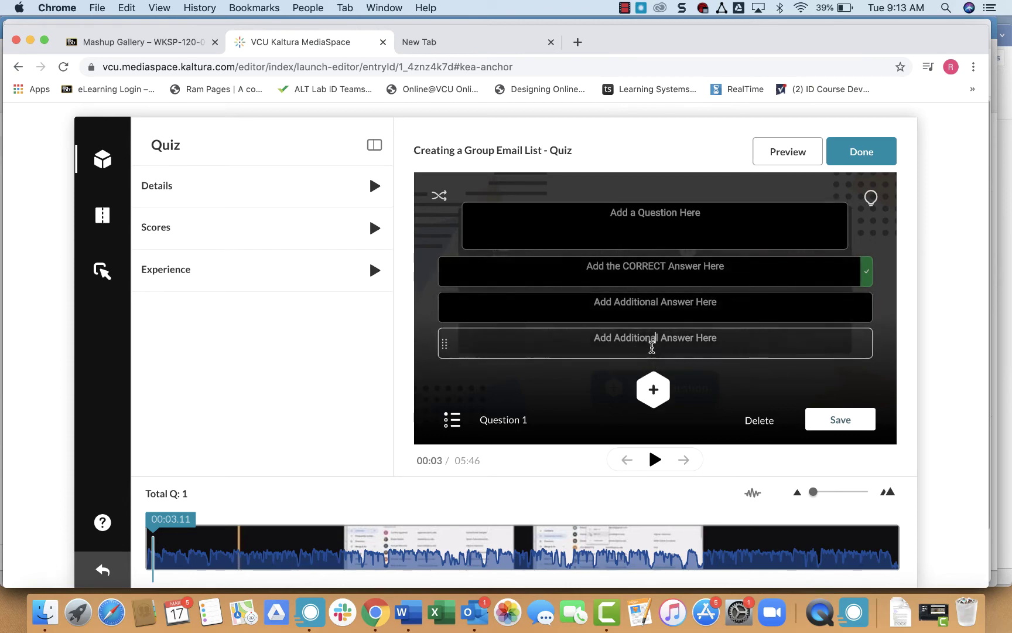
pyautogui.click(649, 344)
pyautogui.click(655, 395)
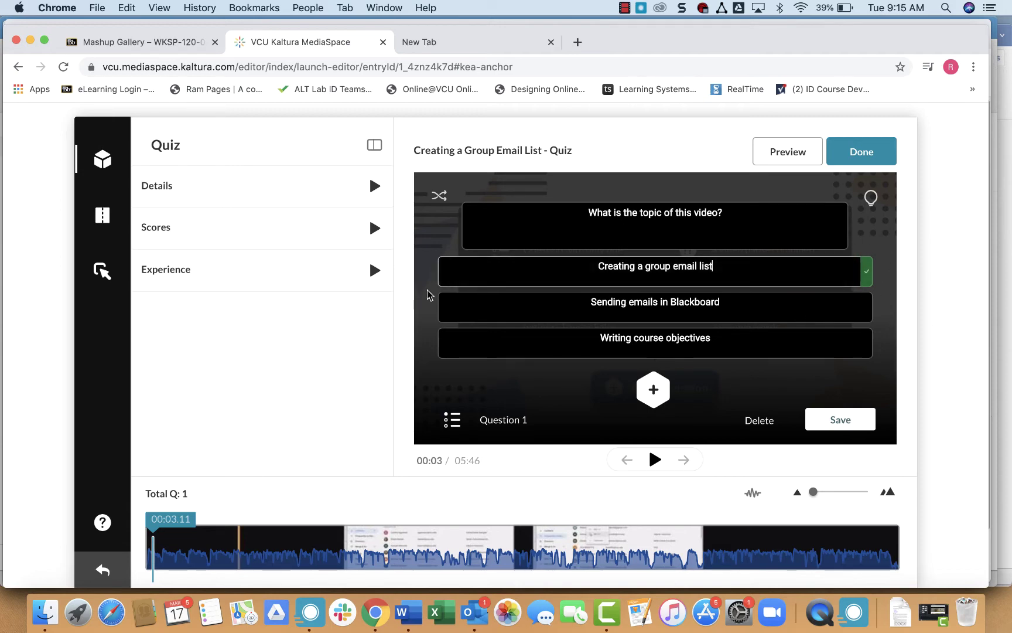
pyautogui.moveTo(442, 272); pyautogui.dragTo(443, 349)
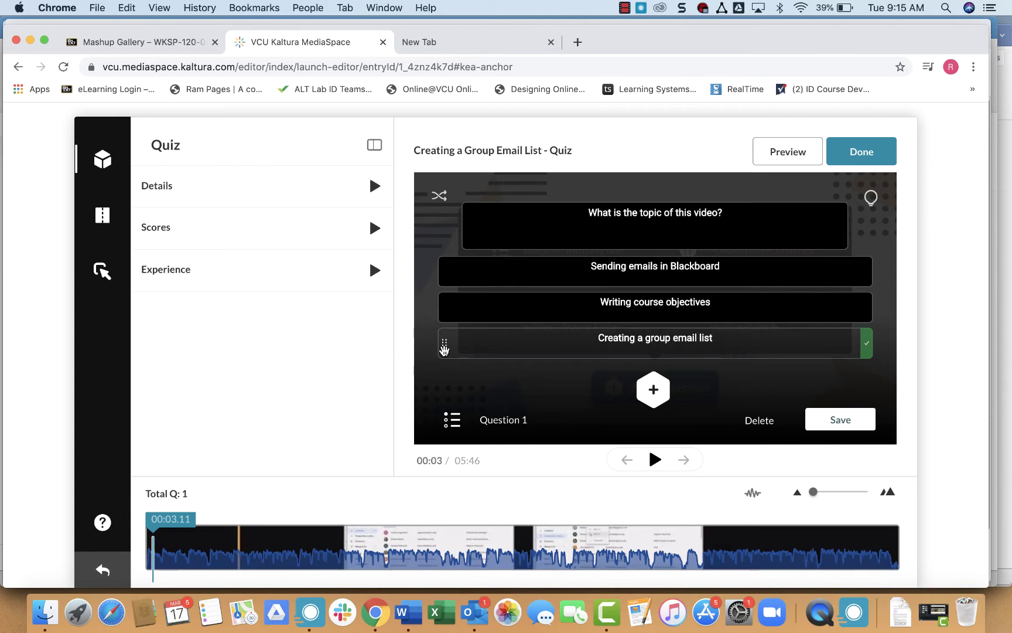
pyautogui.click(841, 420)
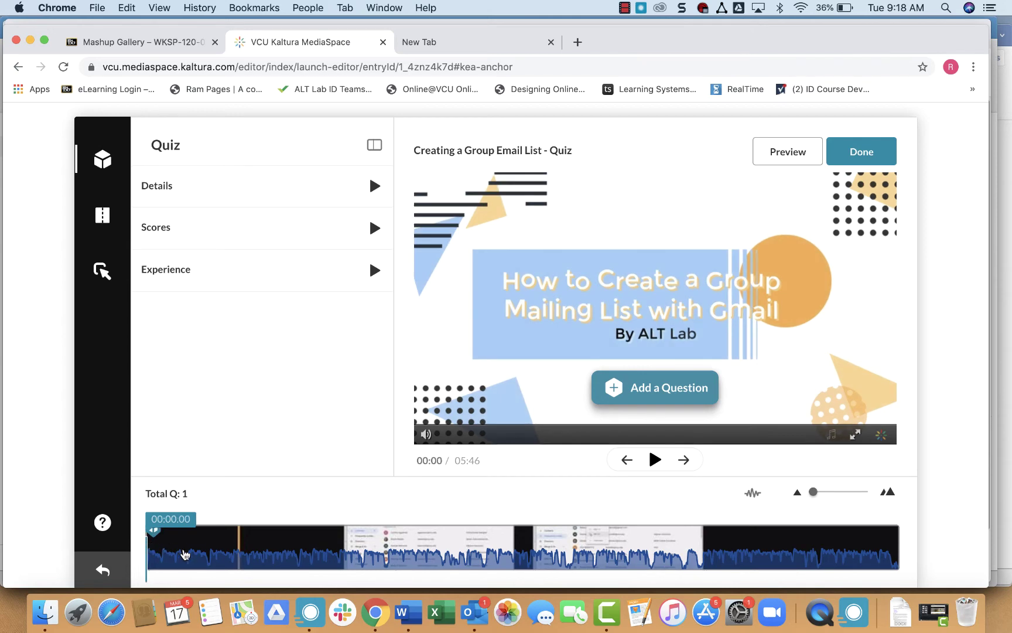
# Step: Reopen Question 1 from its marker on the timeline
pyautogui.click(192, 553)
pyautogui.moveTo(157, 538)
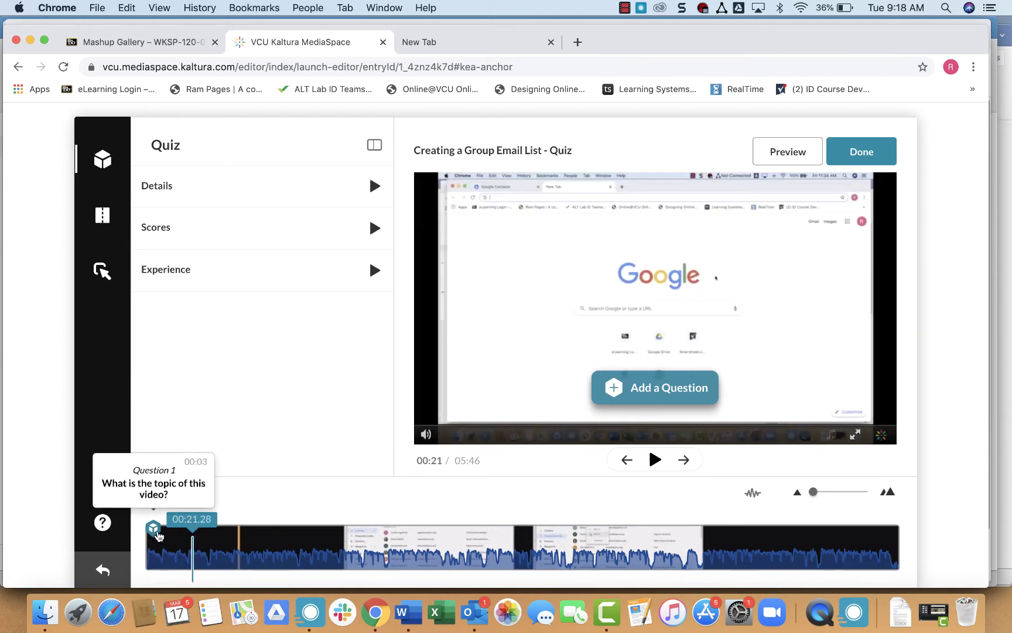
pyautogui.click(154, 529)
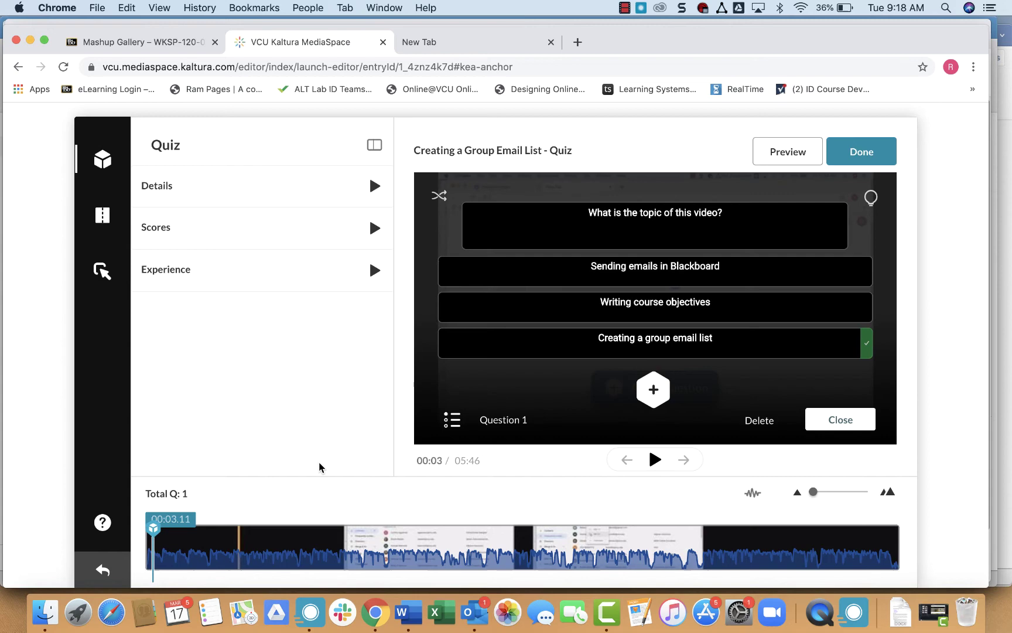
# Step: Finish the quiz, reopen it to scrub further along the timeline, then save it as done
pyautogui.moveTo(153, 536)
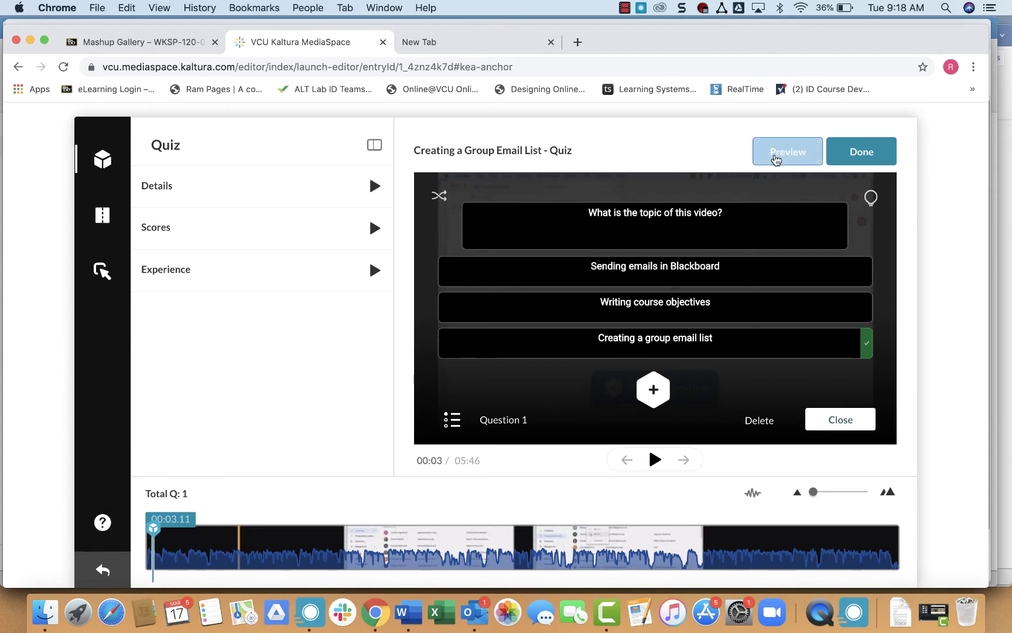
pyautogui.click(873, 152)
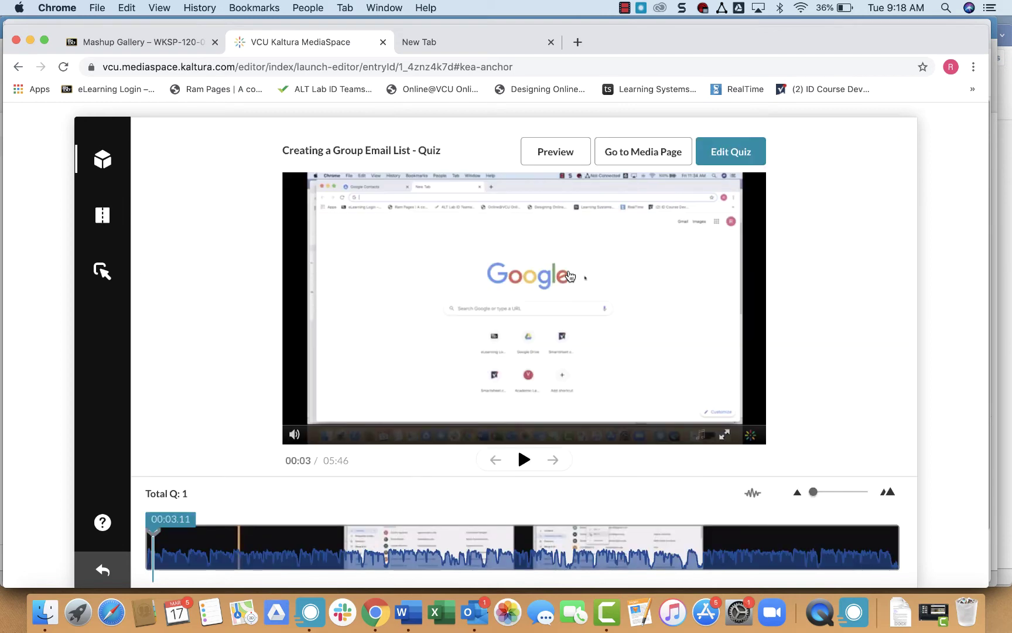
pyautogui.click(727, 152)
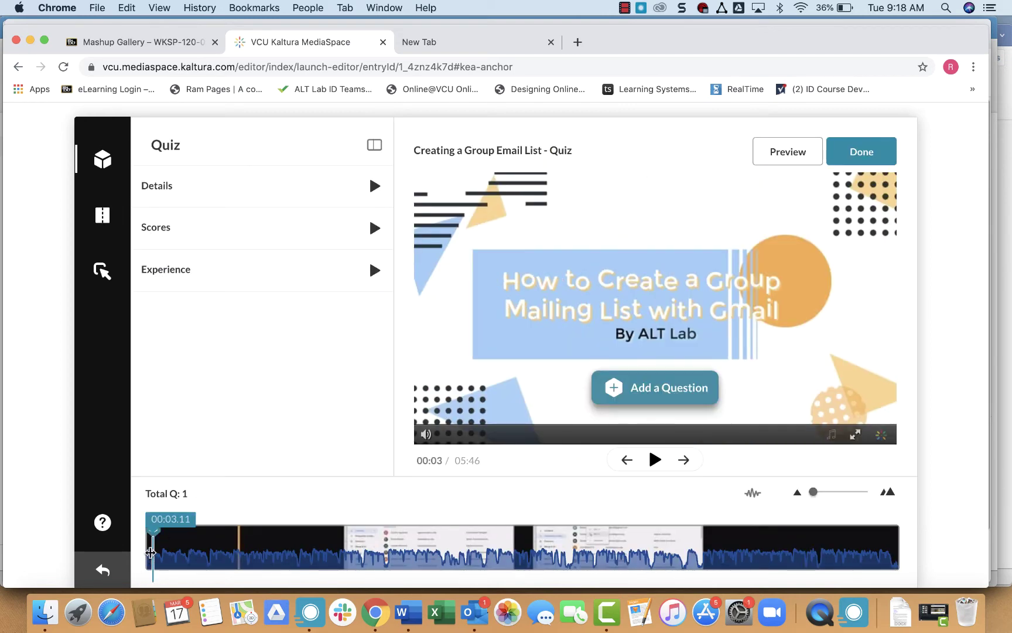
pyautogui.moveTo(150, 552); pyautogui.dragTo(409, 550)
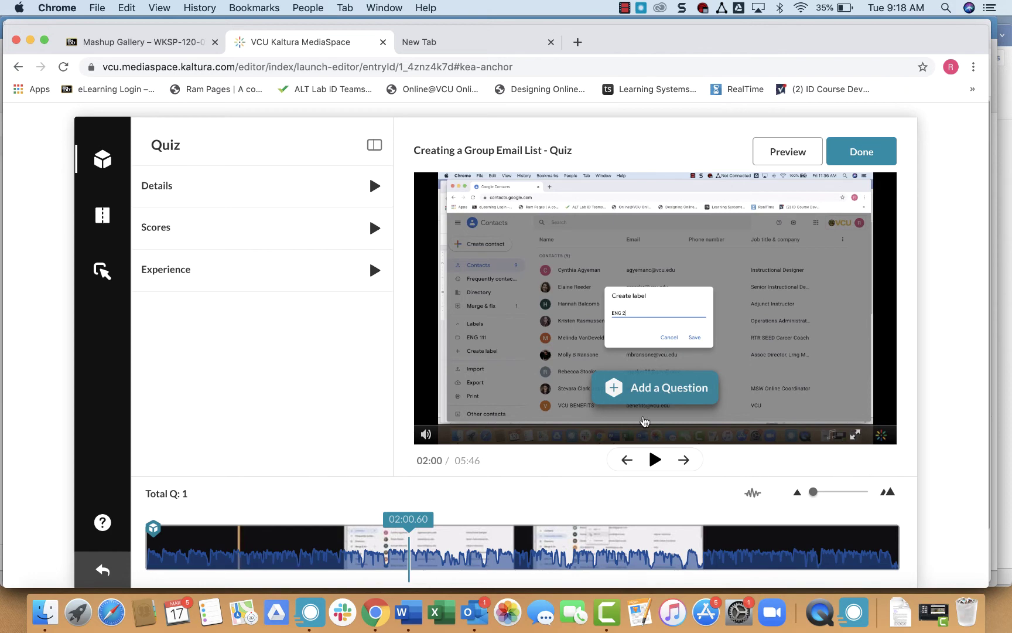
pyautogui.click(851, 159)
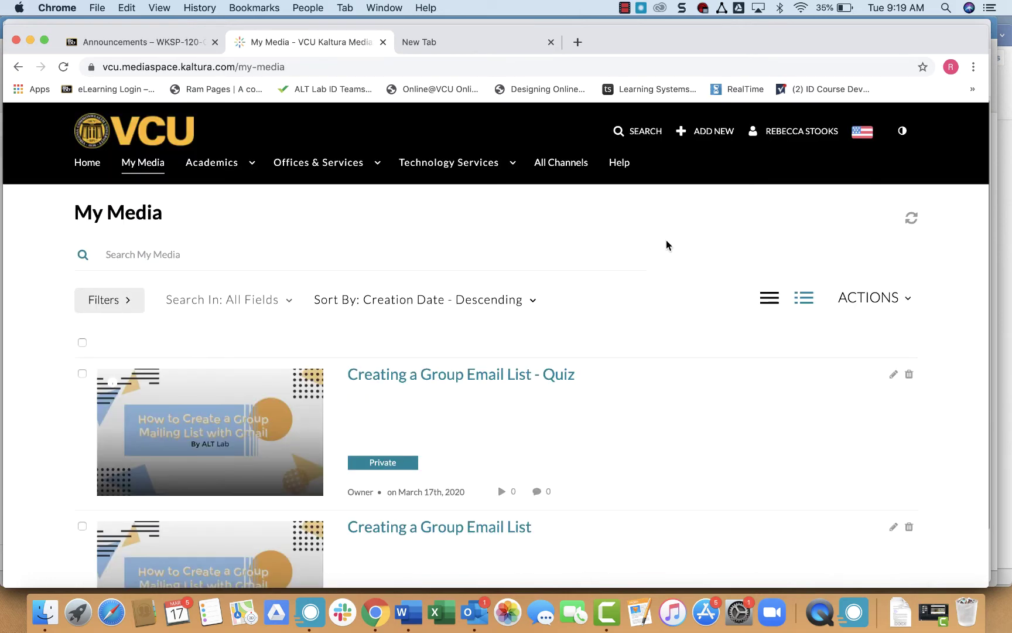
pyautogui.click(170, 50)
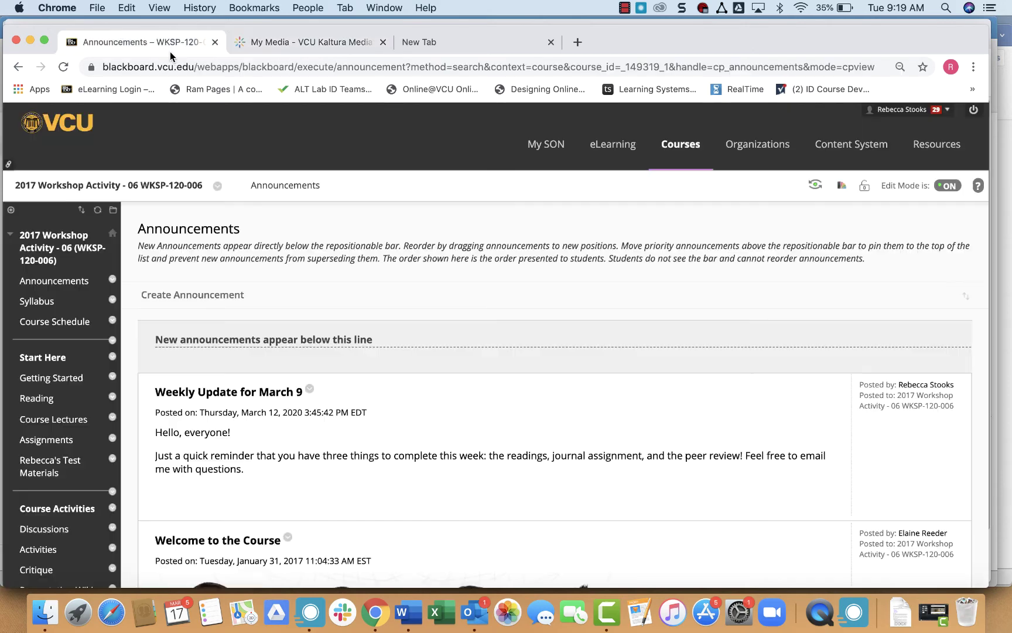
# Step: On the Assignments page, add a Kaltura Video Quiz and select the Creating a Group Email List - Quiz video
pyautogui.click(47, 439)
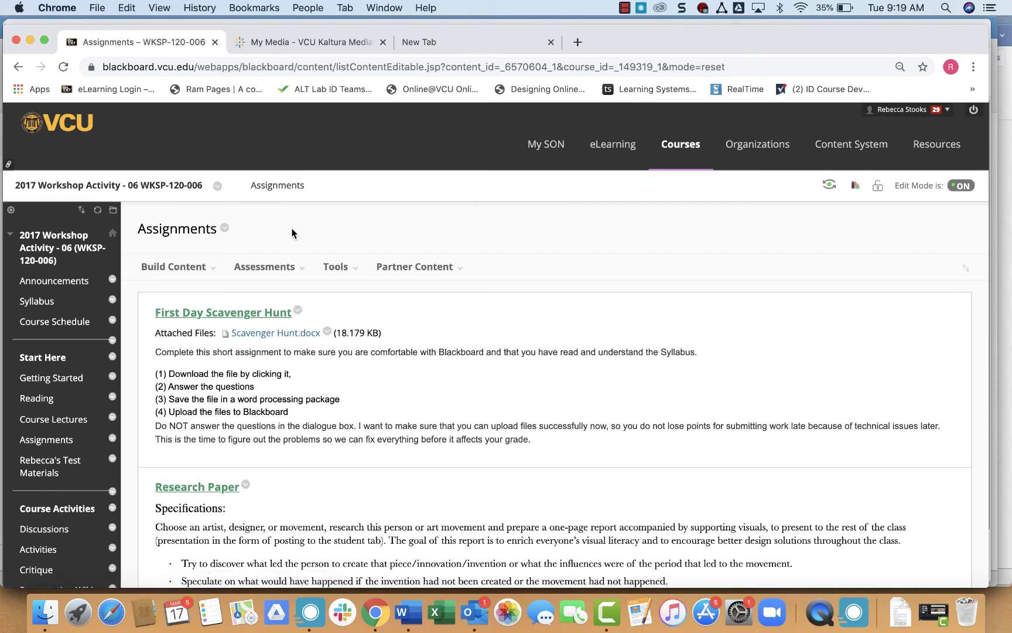
pyautogui.click(287, 269)
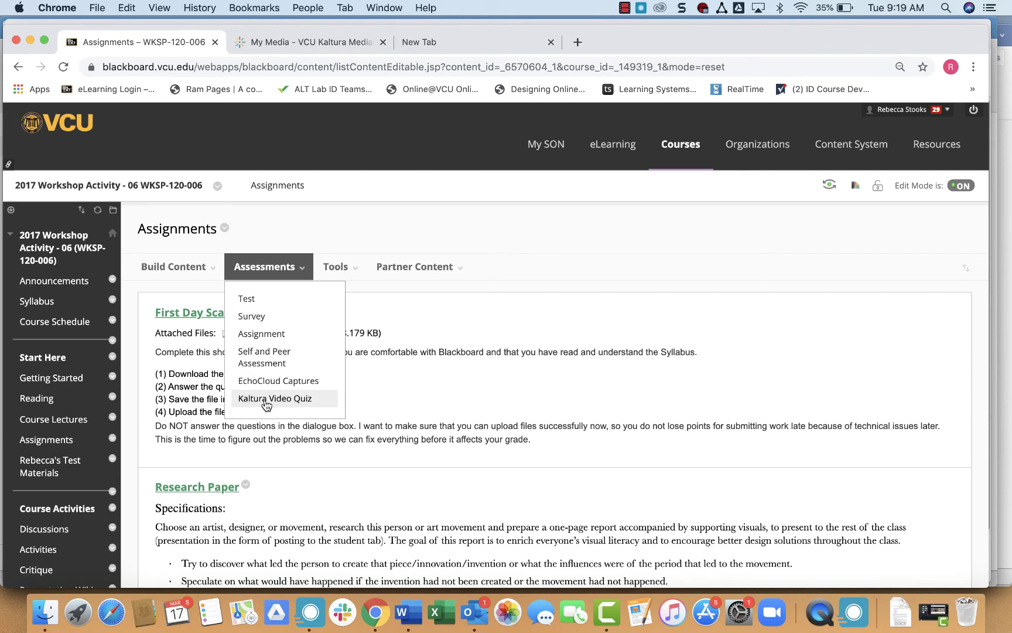
pyautogui.click(266, 402)
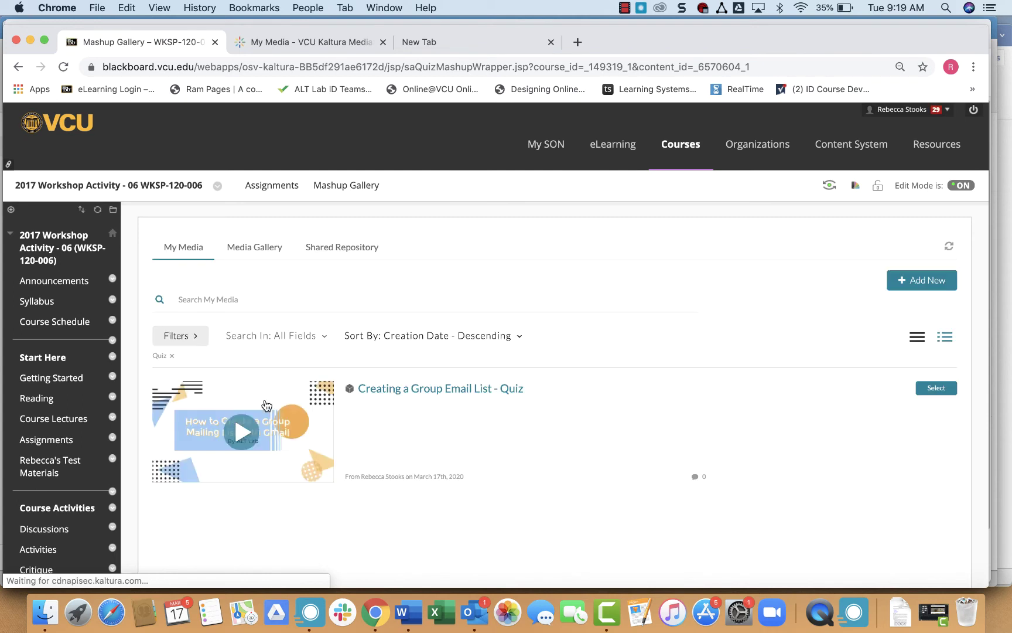
pyautogui.scroll(-1, 672, 255)
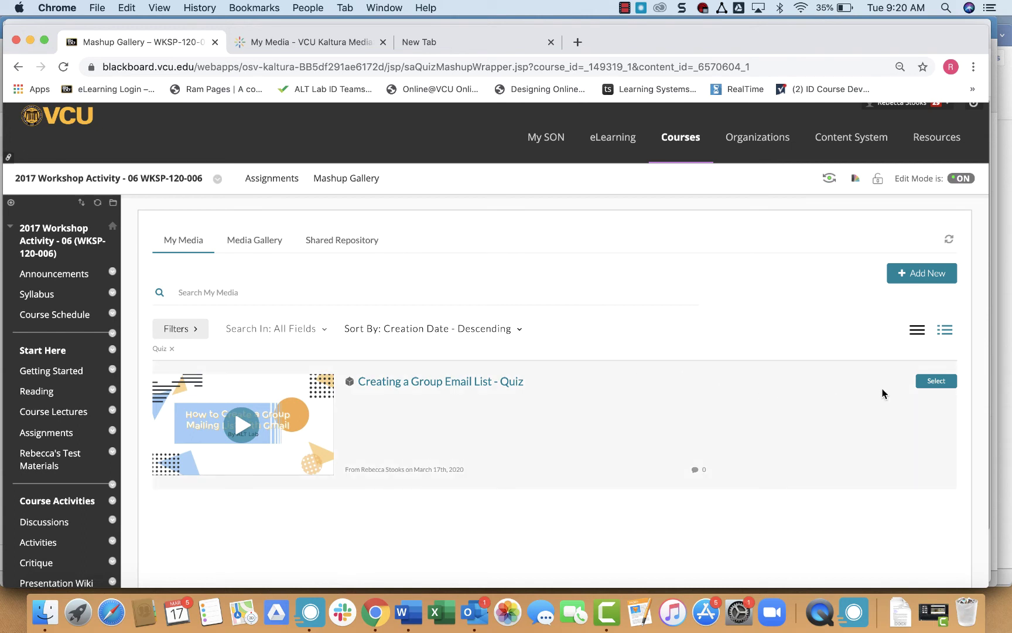
pyautogui.click(937, 382)
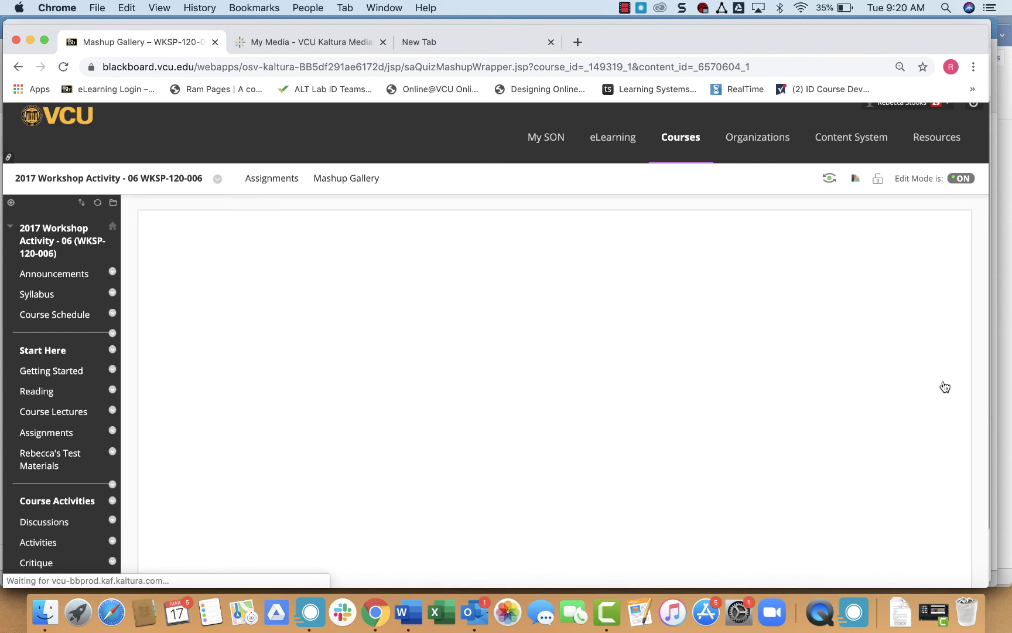
# Step: Title the item 'Email Quiz', leave Points Possible at 100, and submit it
pyautogui.click(321, 342)
pyautogui.write('Em')
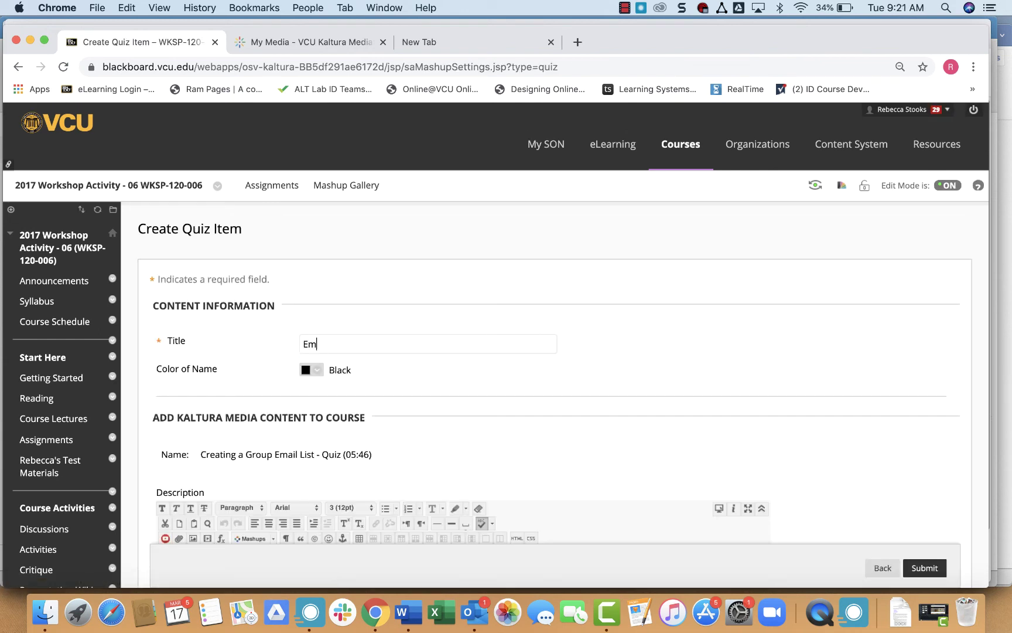
pyautogui.write('ail Quiz')
pyautogui.scroll(-5, 258, 348)
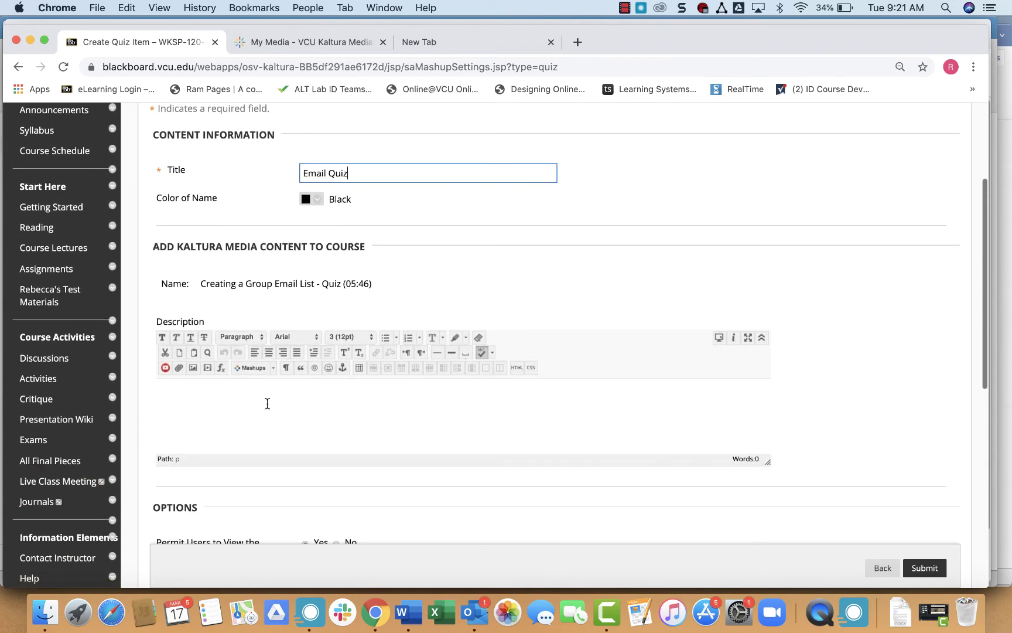
pyautogui.scroll(-3, 265, 405)
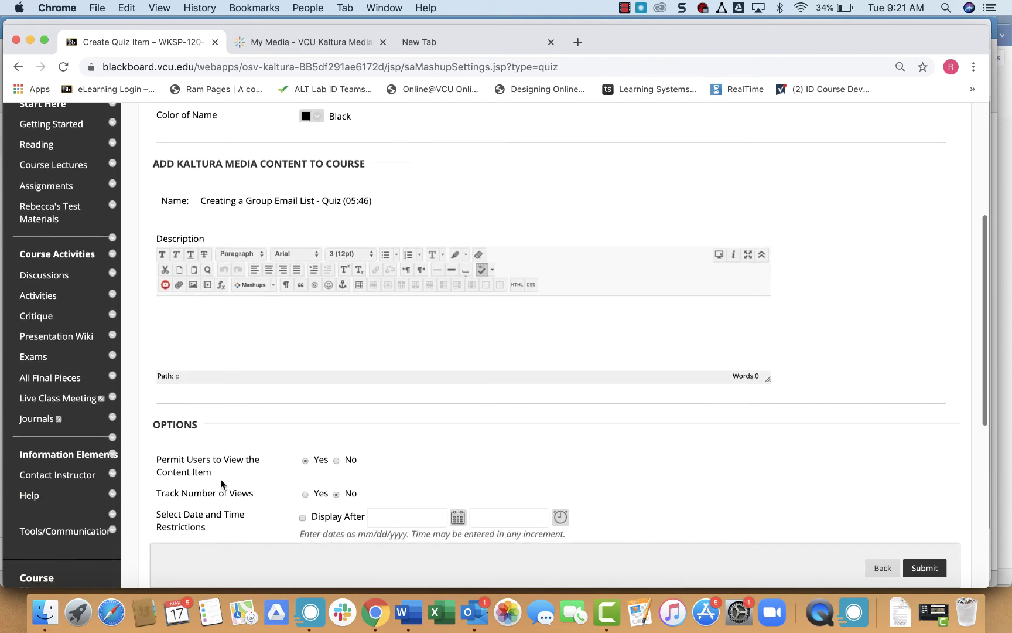
pyautogui.scroll(-6, 221, 478)
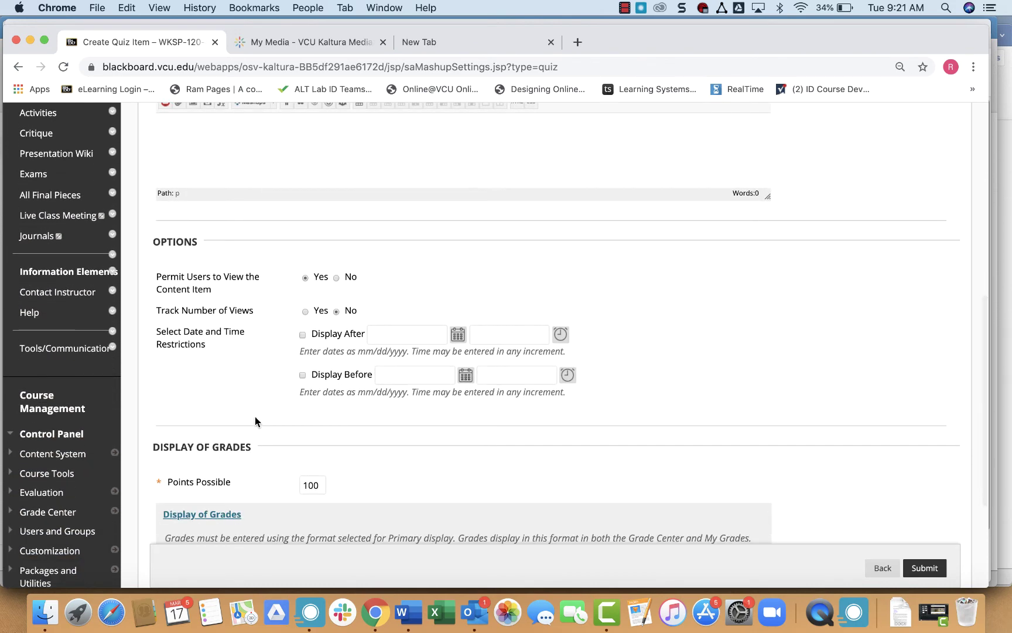
pyautogui.scroll(-4, 250, 428)
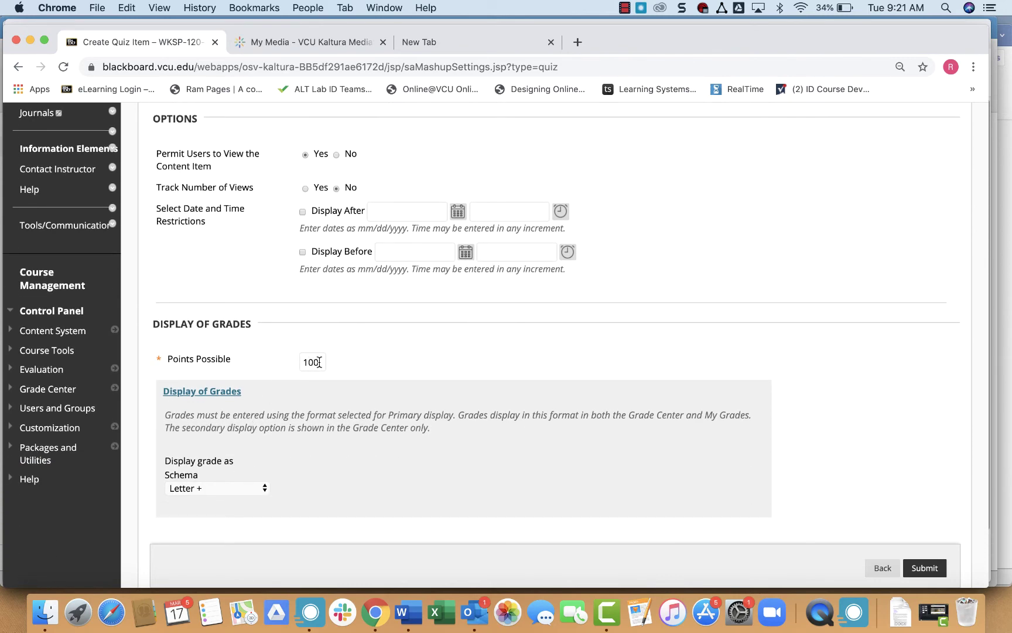
pyautogui.scroll(-2, 266, 366)
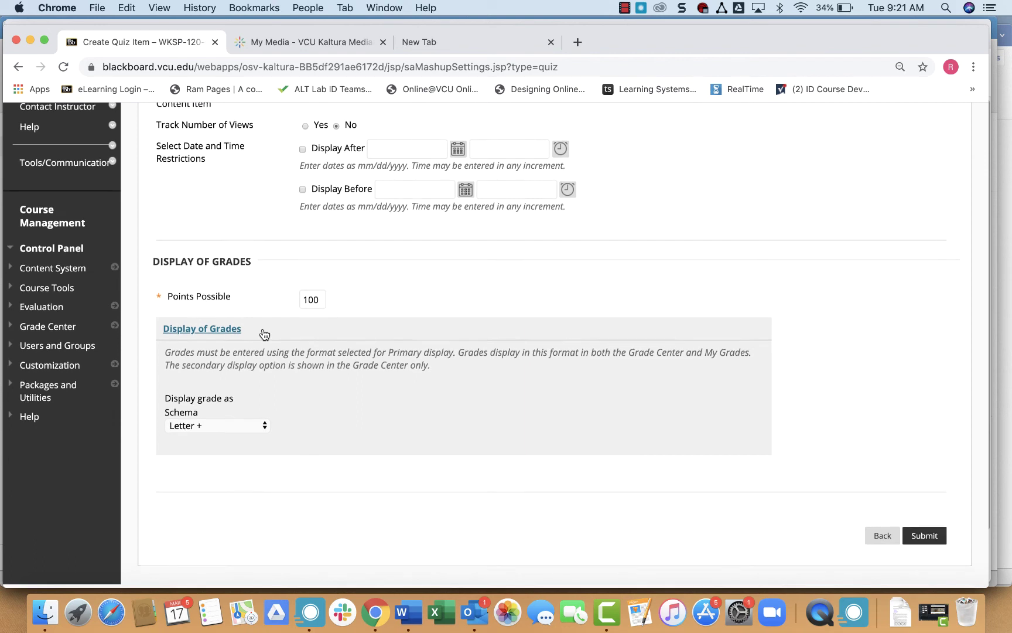
pyautogui.scroll(2, 596, 311)
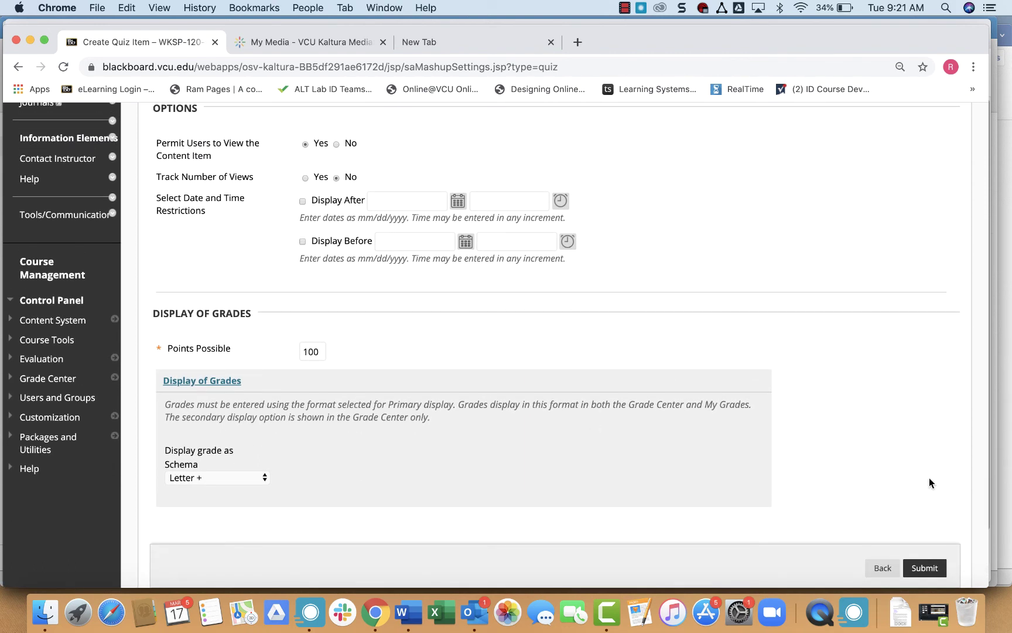
pyautogui.click(935, 569)
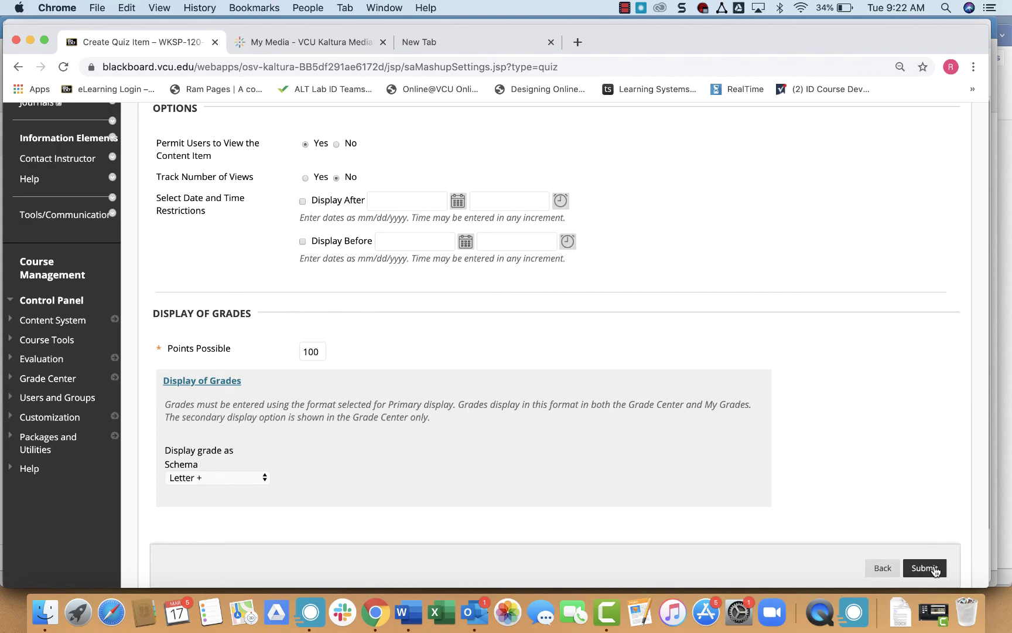
pyautogui.scroll(-15, 324, 245)
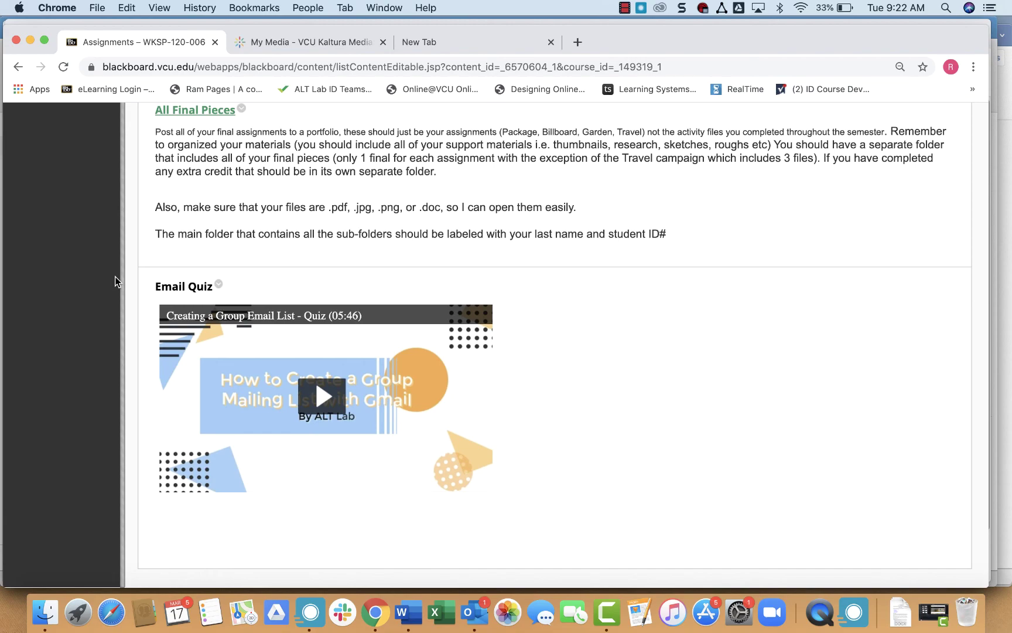
# Step: Return to the top of Assignments and expand Grade Center under Control Panel
pyautogui.scroll(15, 115, 281)
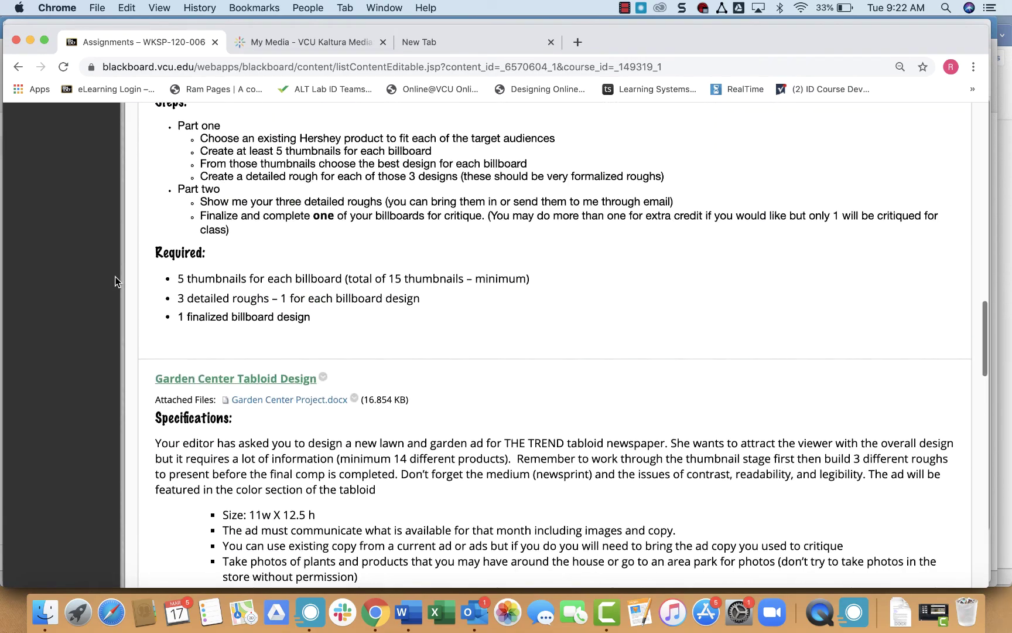
pyautogui.scroll(10, 116, 281)
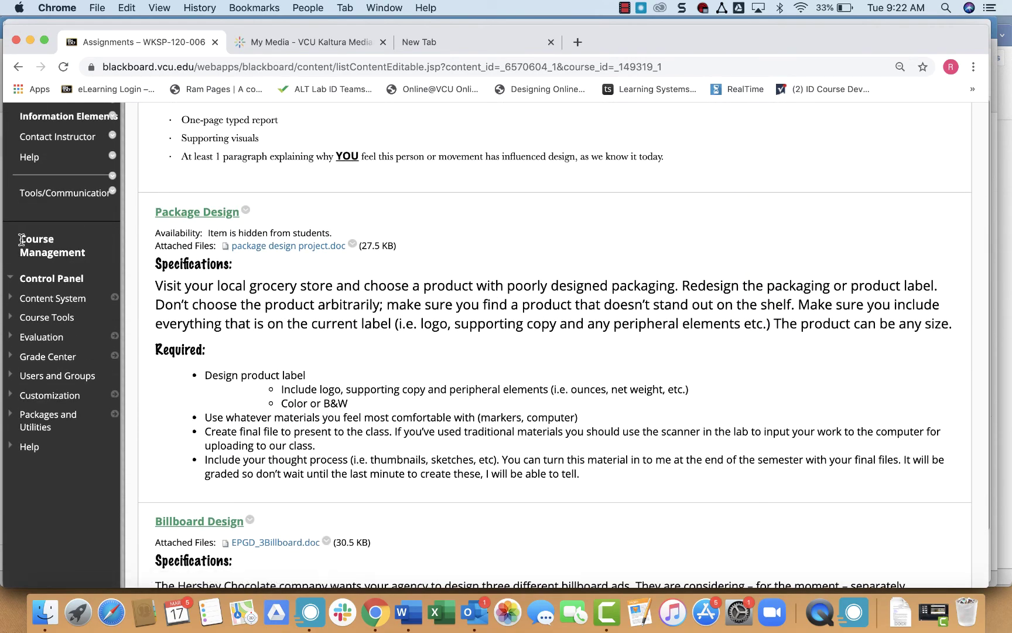
pyautogui.click(34, 357)
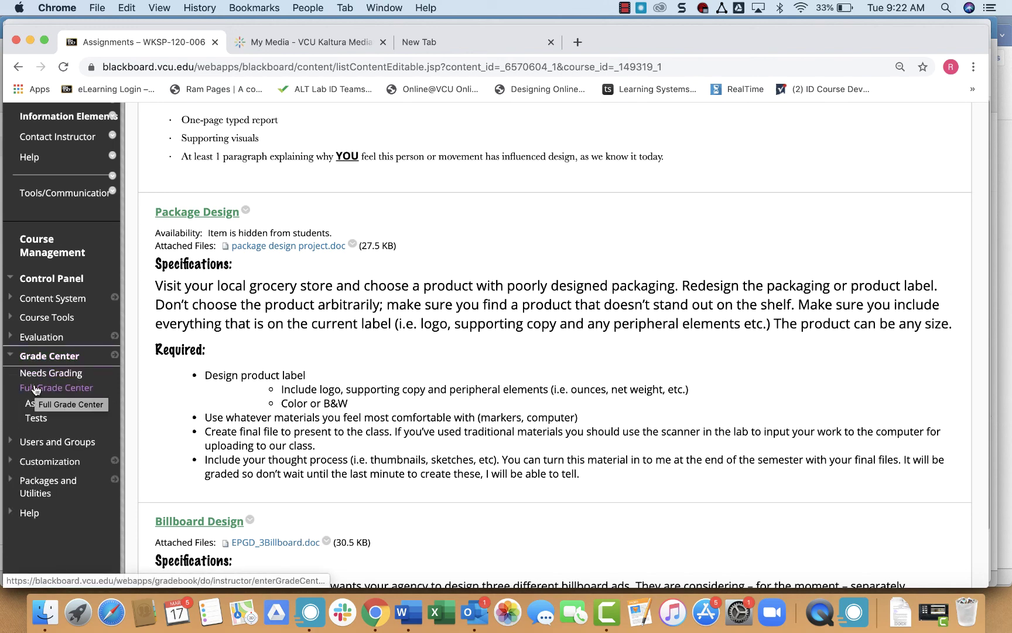
# Step: Open the Full Grade Center and scroll right to the EMAIL QUIZ column beside QUIZ #1
pyautogui.click(35, 388)
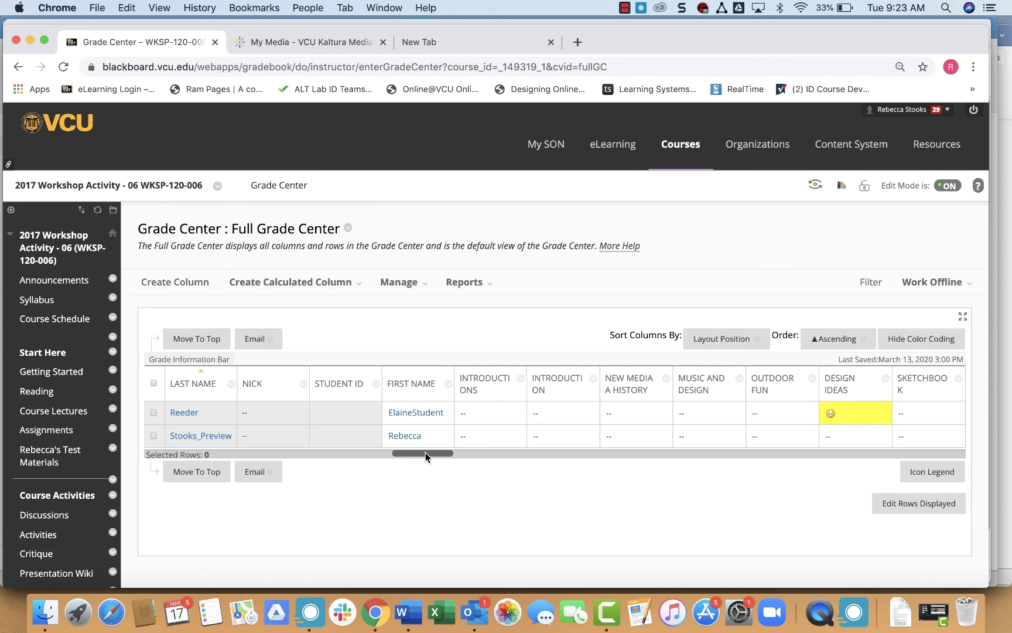
pyautogui.moveTo(425, 452); pyautogui.dragTo(949, 434)
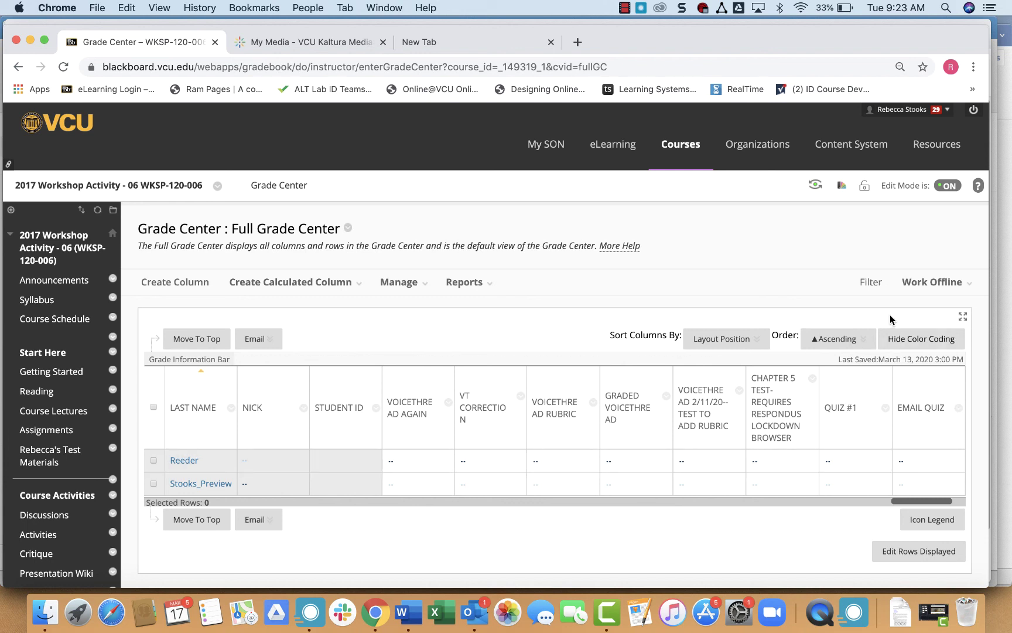
pyautogui.click(905, 276)
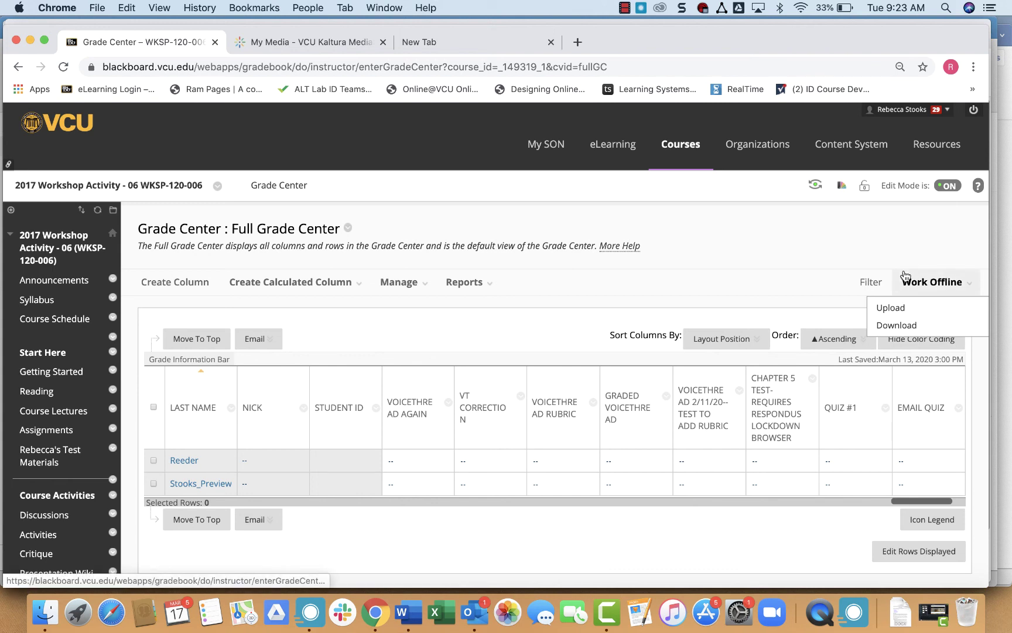
pyautogui.click(785, 237)
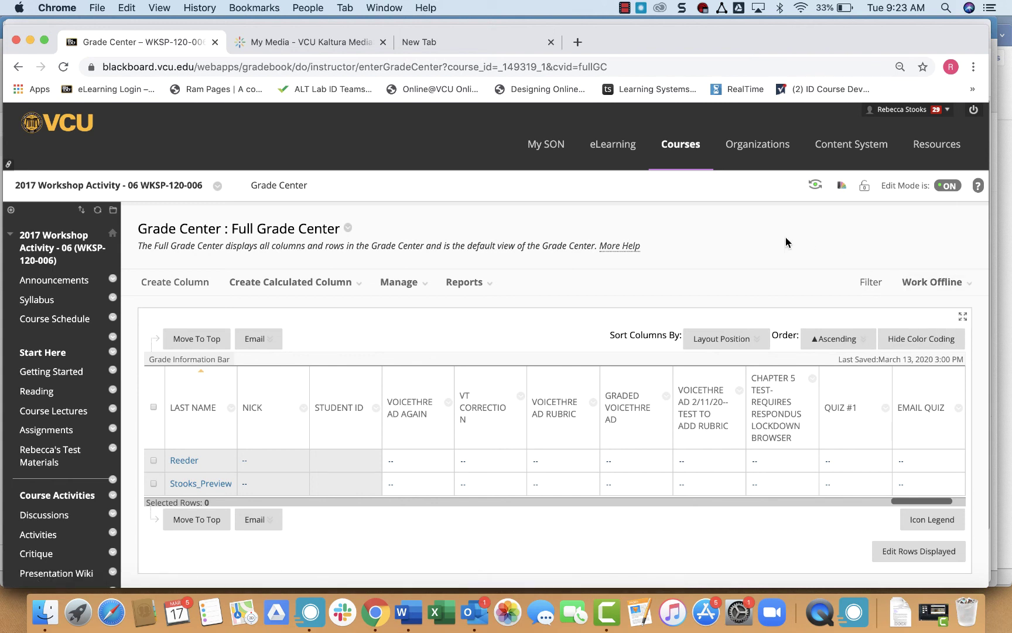